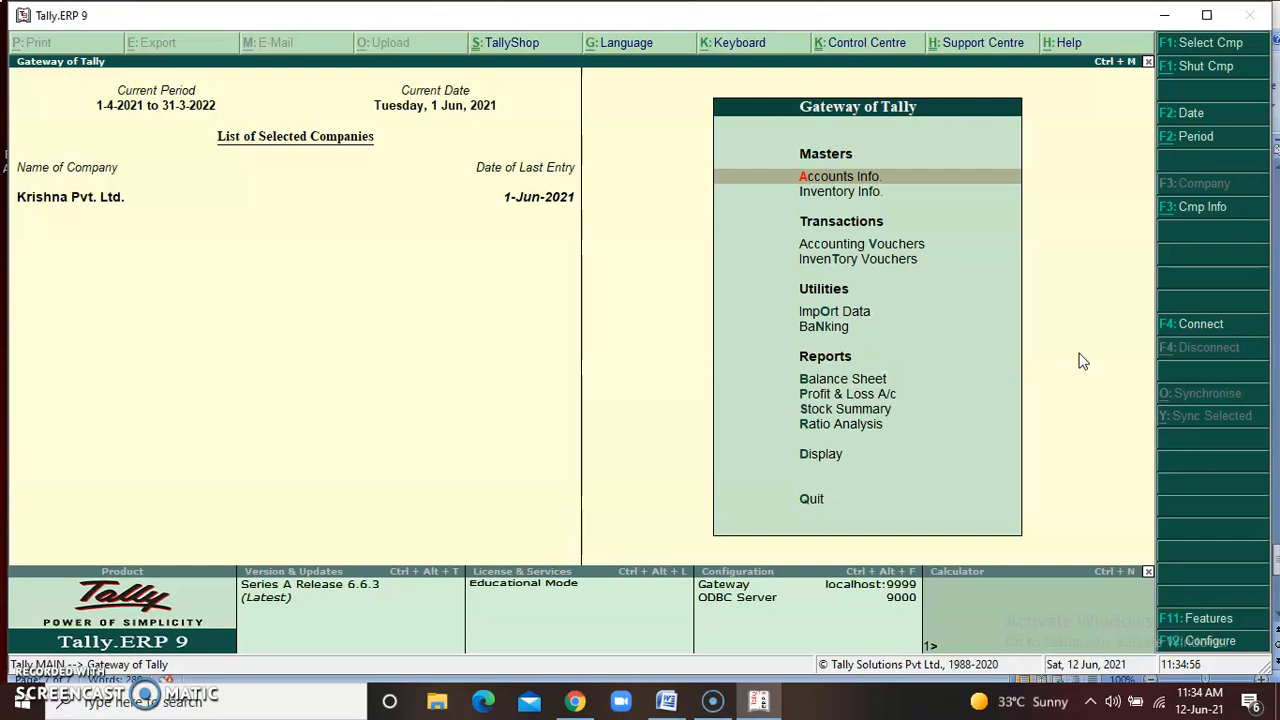
Step: Create a single stock group named Curtain Stock under Primary, with adding item quantities and setting GST details both set to No
key(Down)
click(1088, 340)
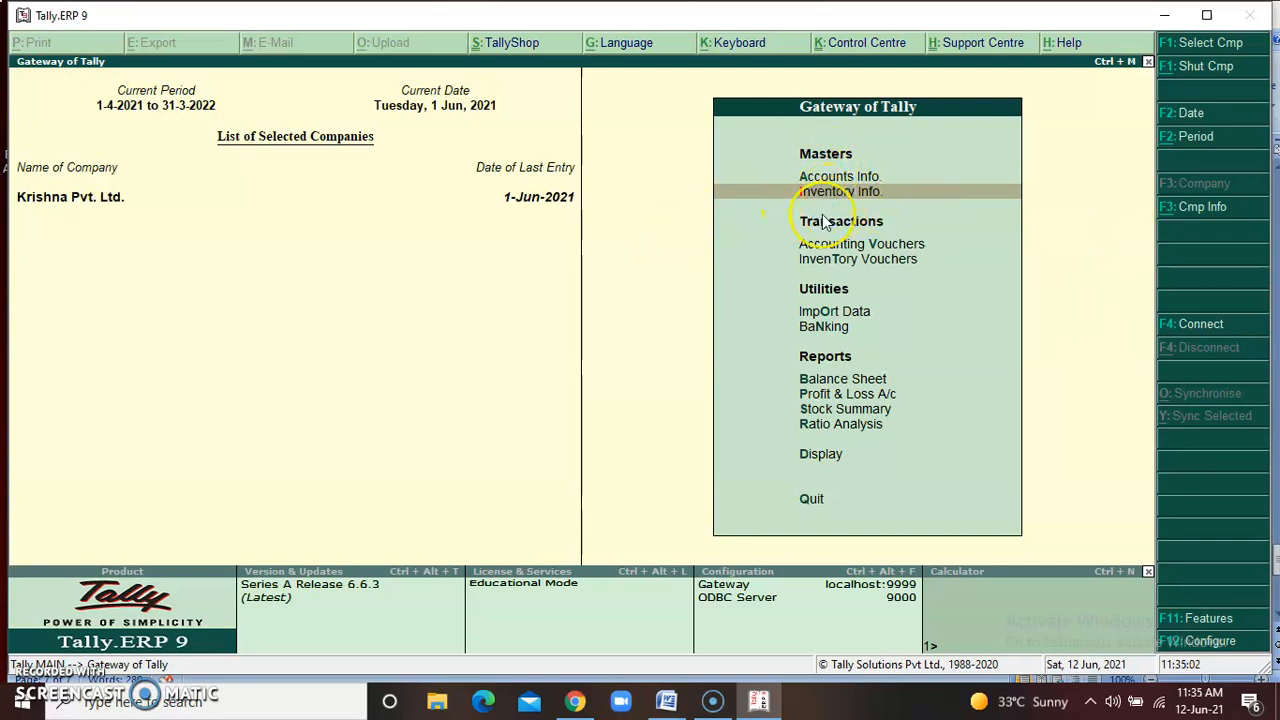
key(Return)
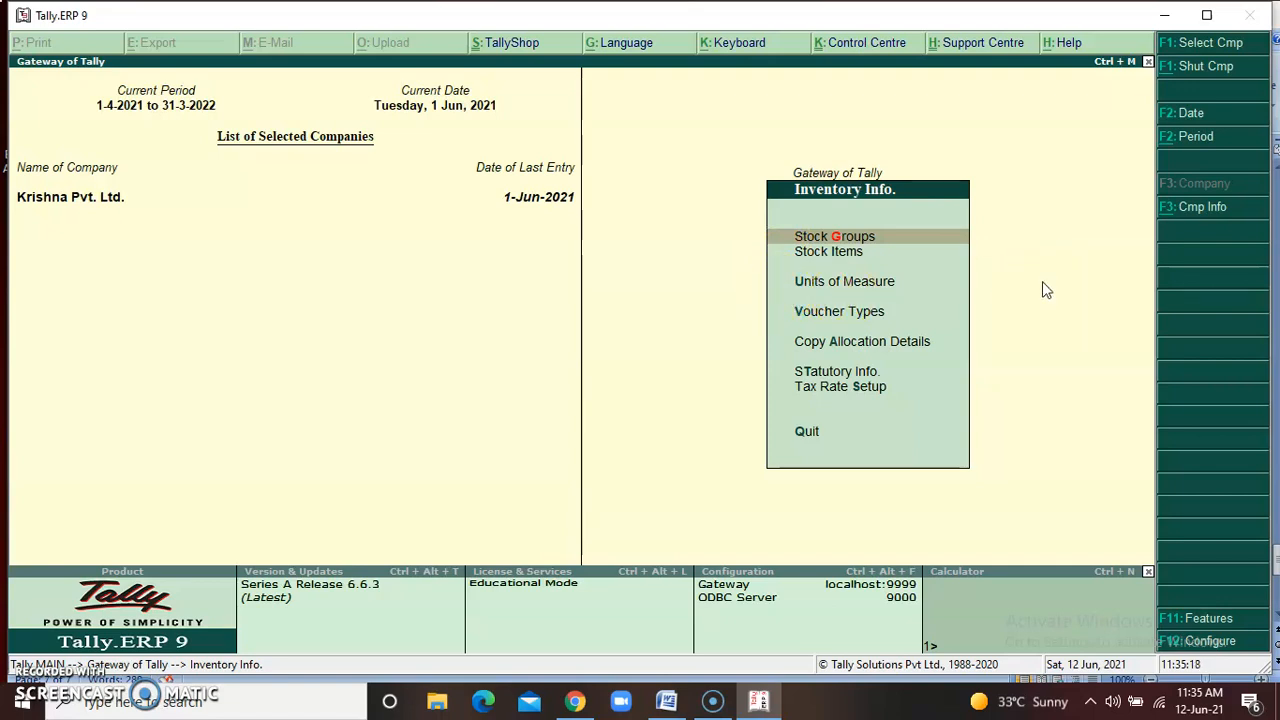
key(Return)
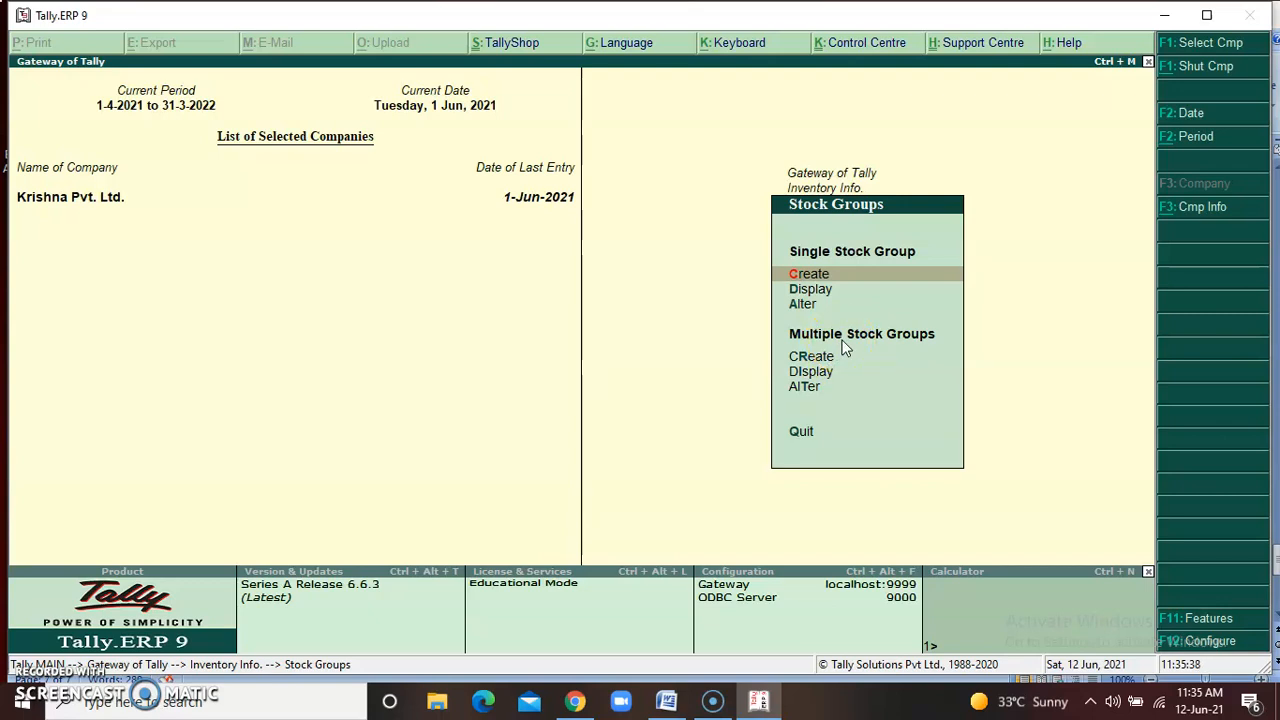
key(Return)
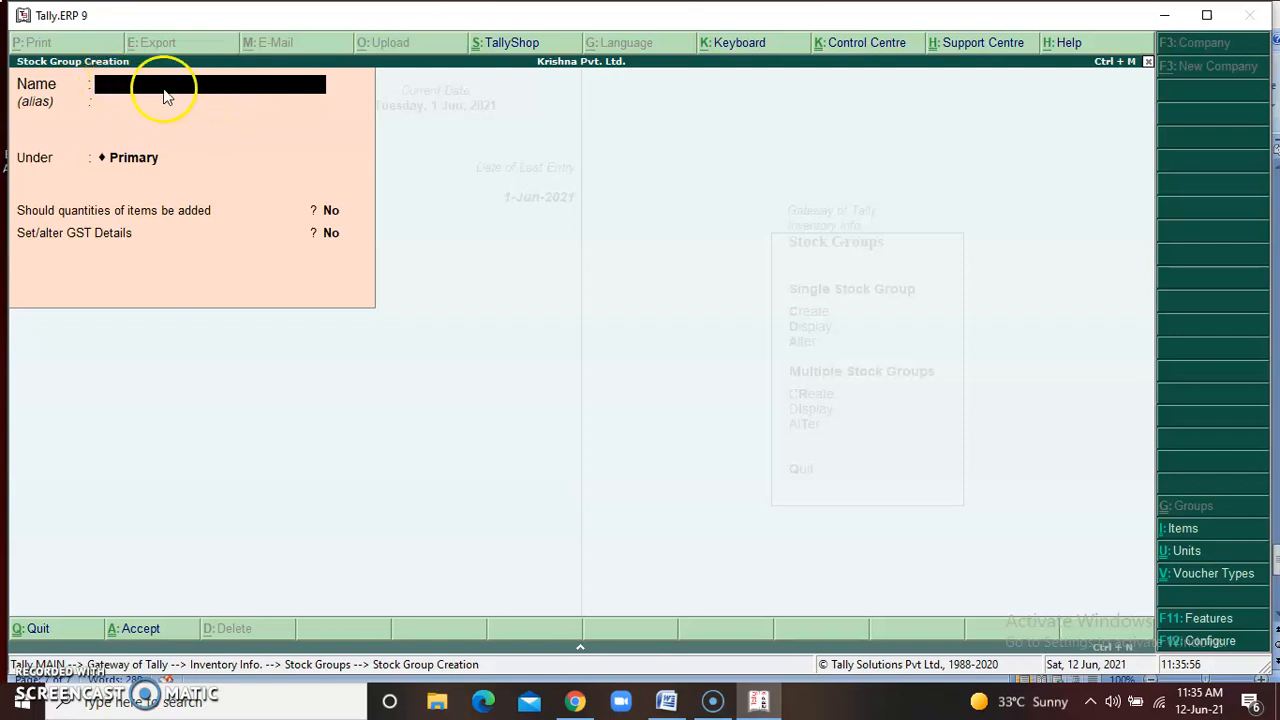
text(Curtain Stock)
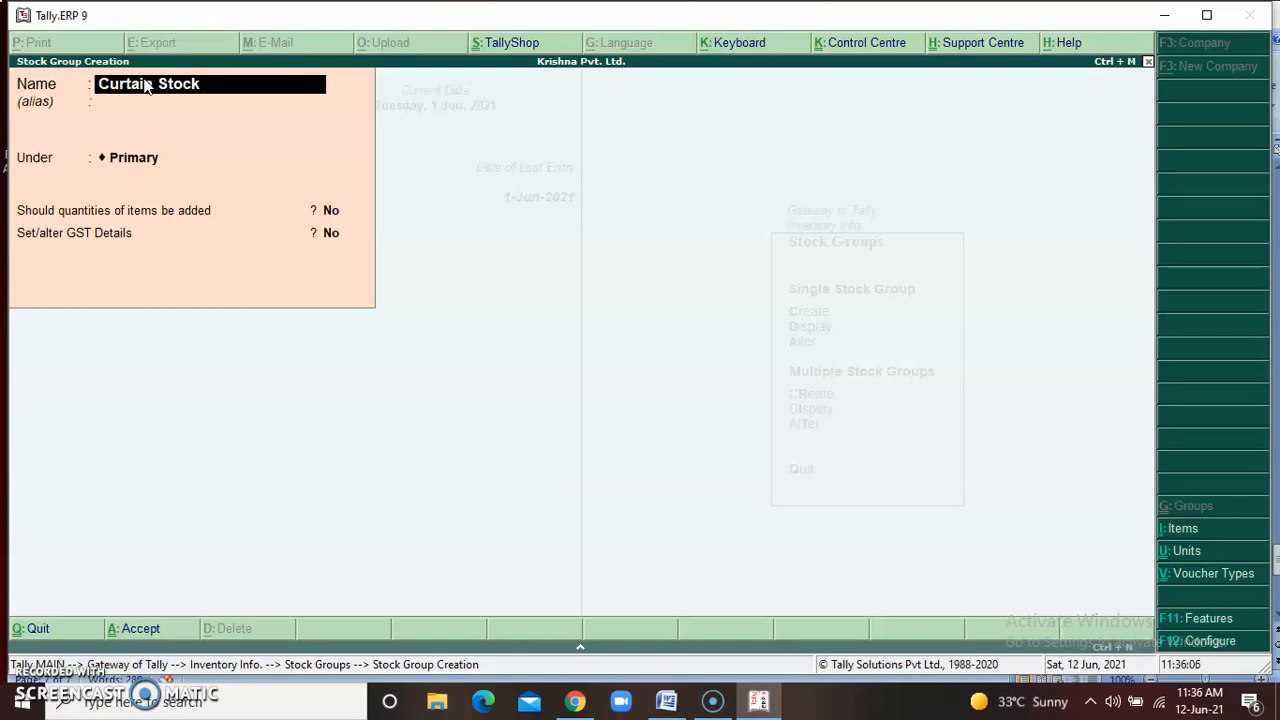
key(Return)
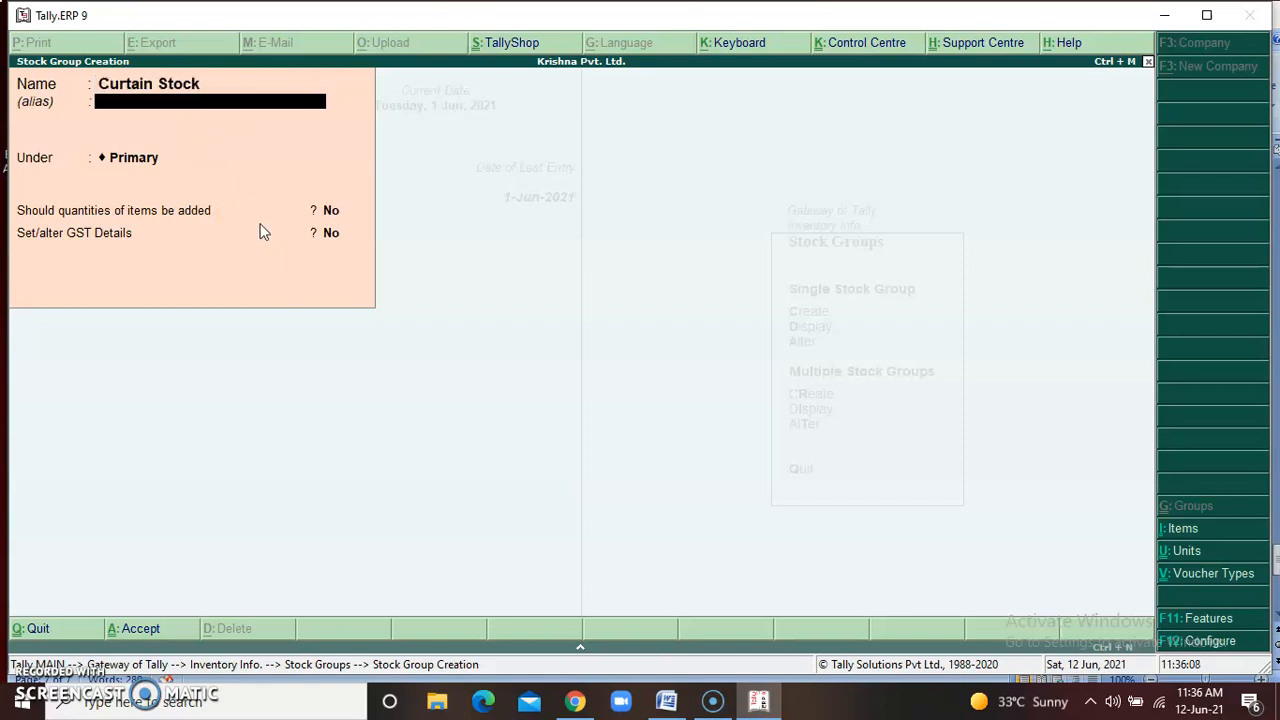
key(Return)
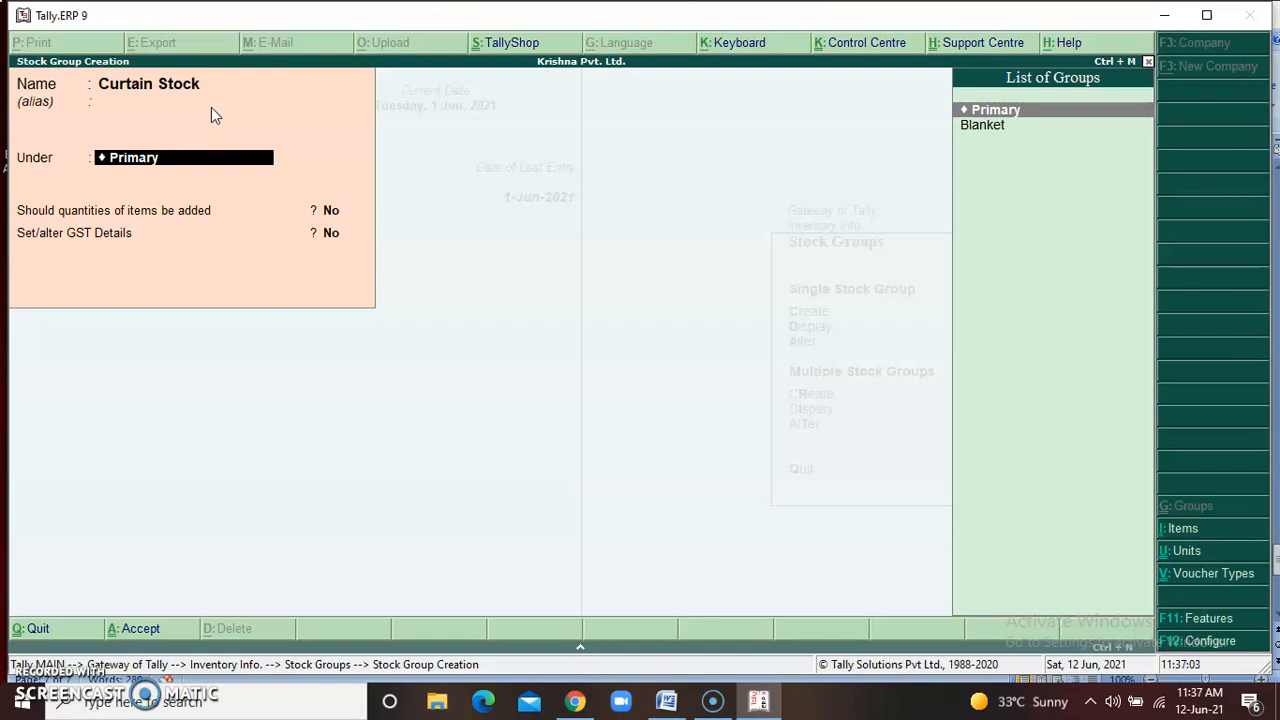
key(Return)
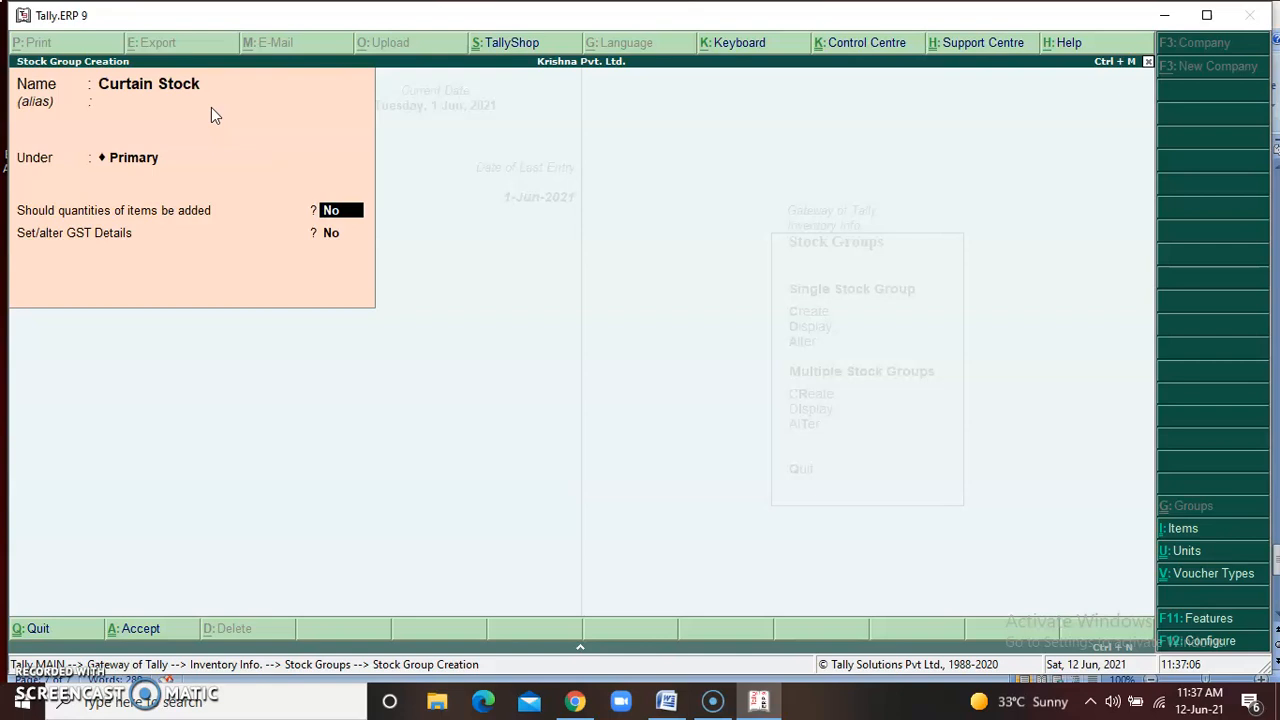
key(Return)
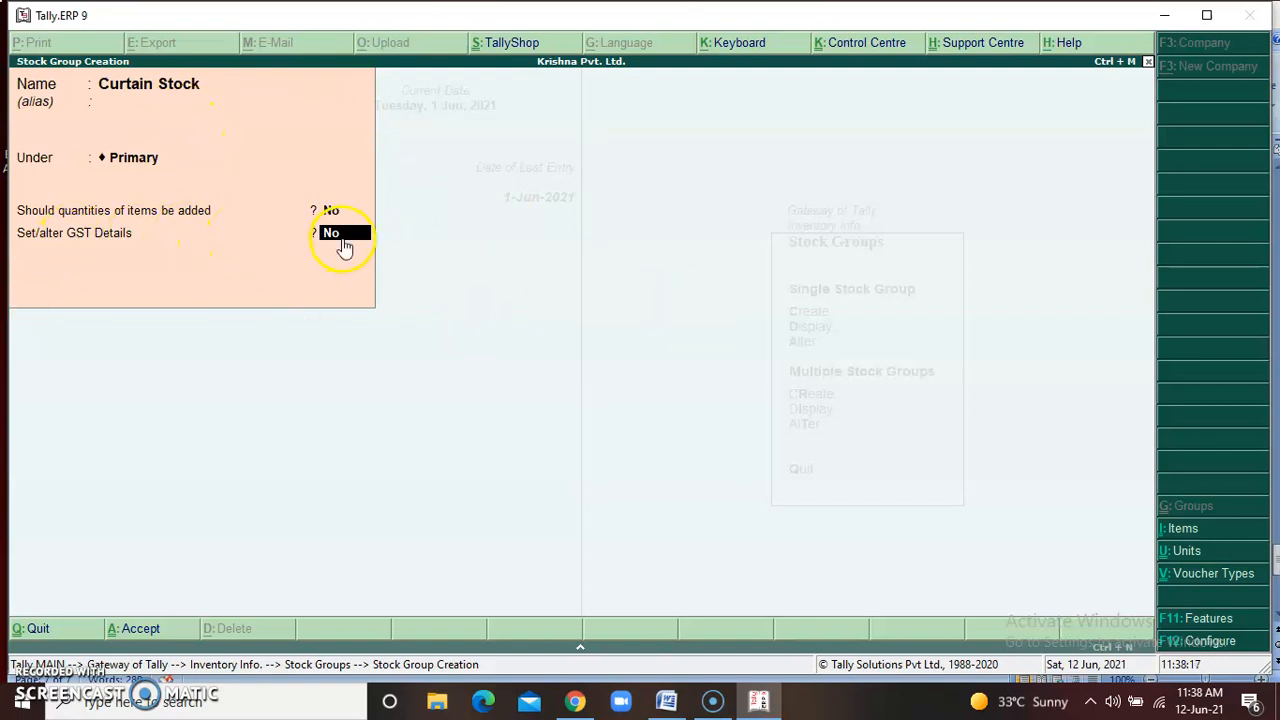
key(Return)
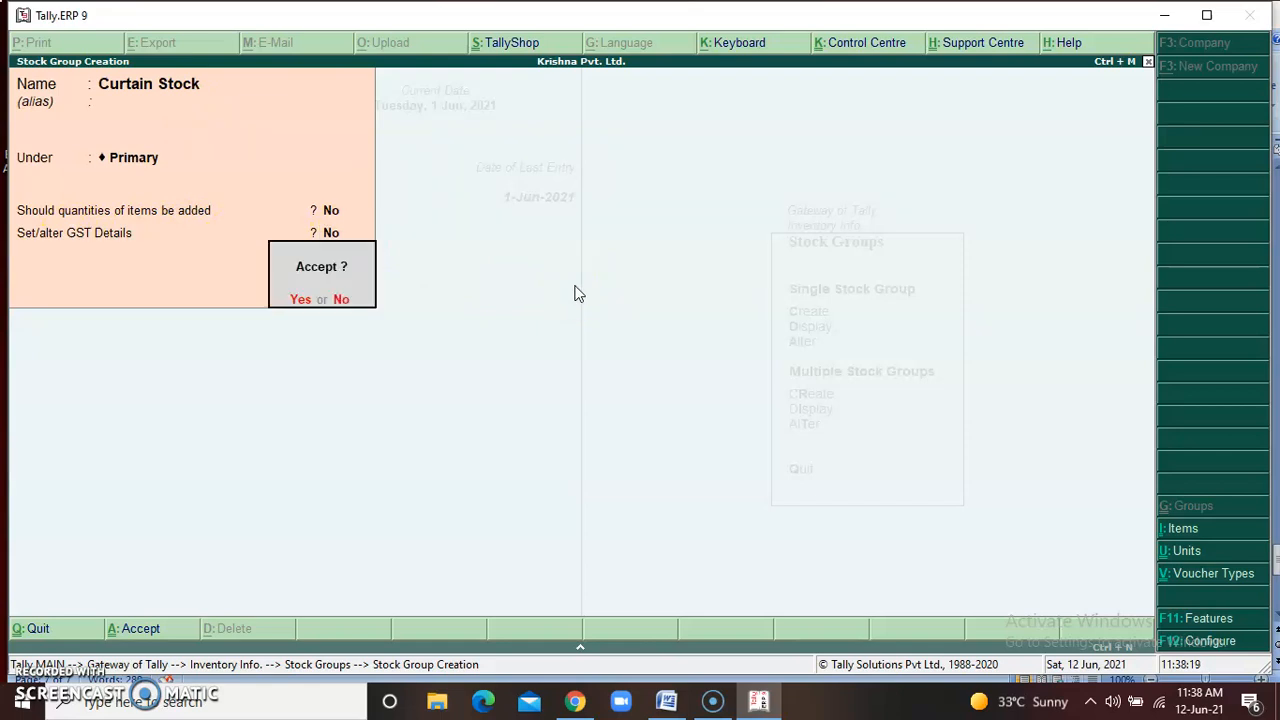
key(Return)
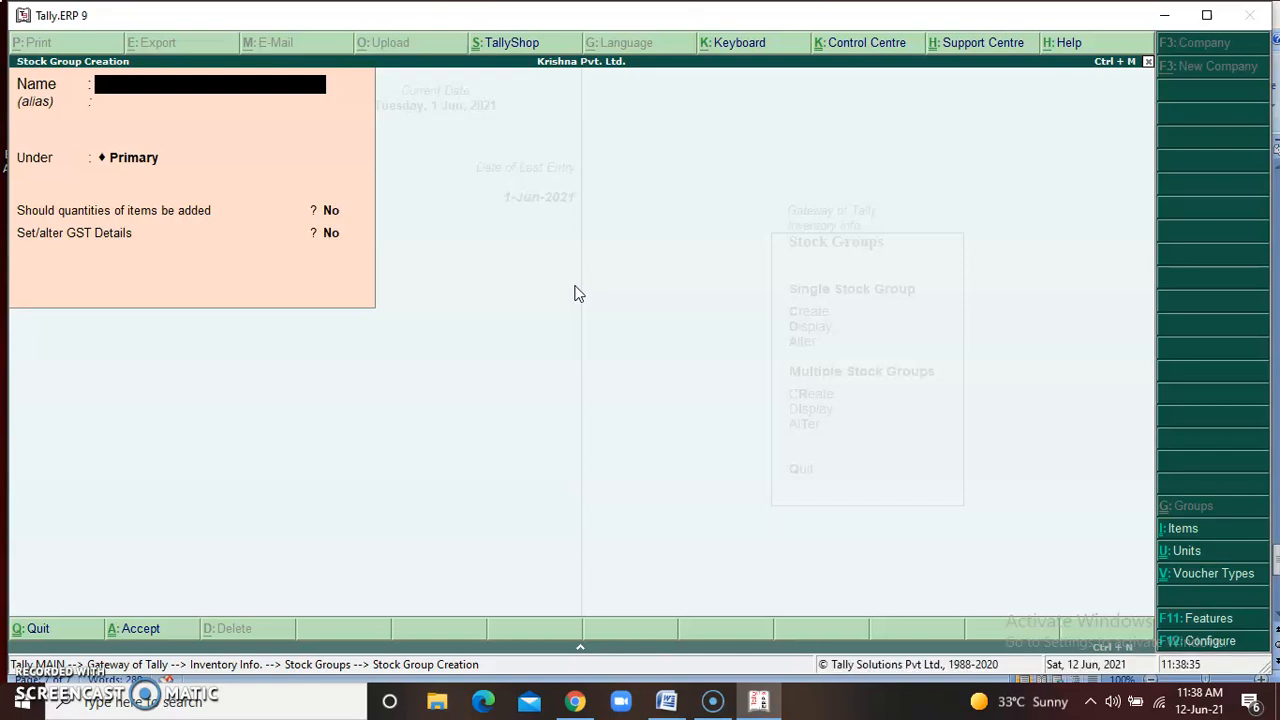
Step: Create another stock group named Main Blanket Stock under Primary with quantity addition and GST details set to No, and return to the inventory masters
text(Main Blanket Stock)
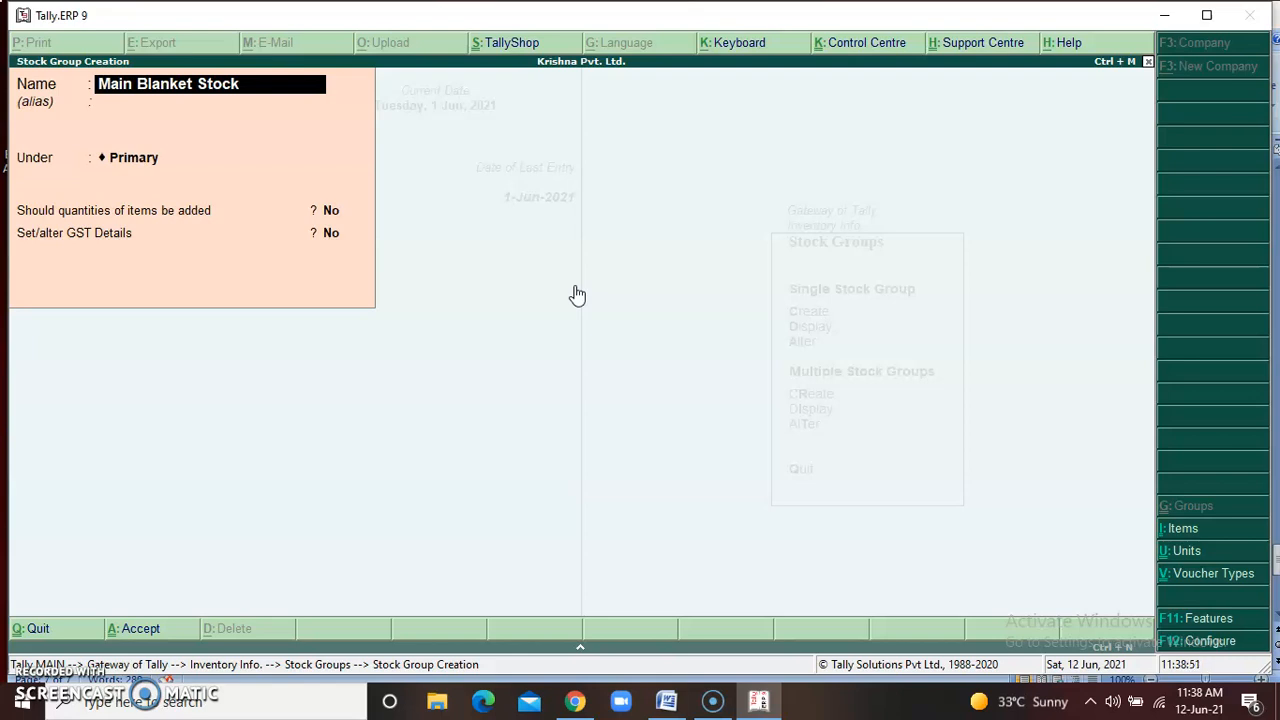
key(Return)
key(Return)
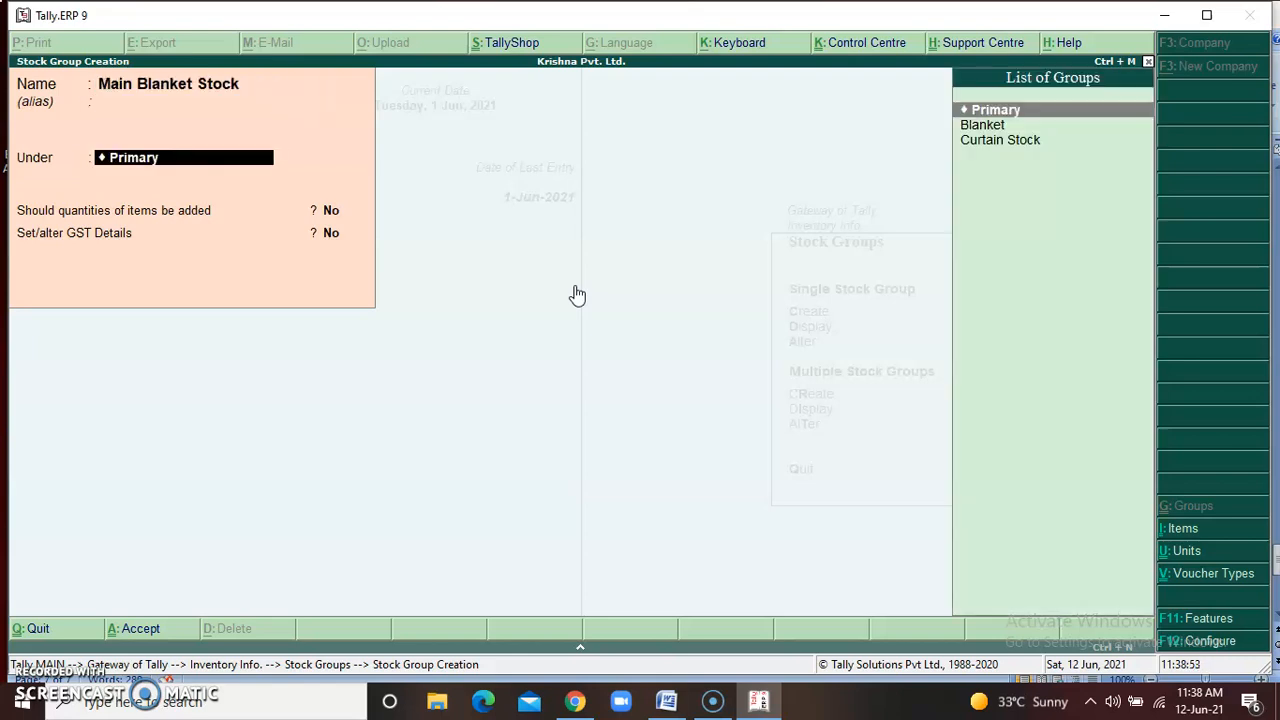
key(Return)
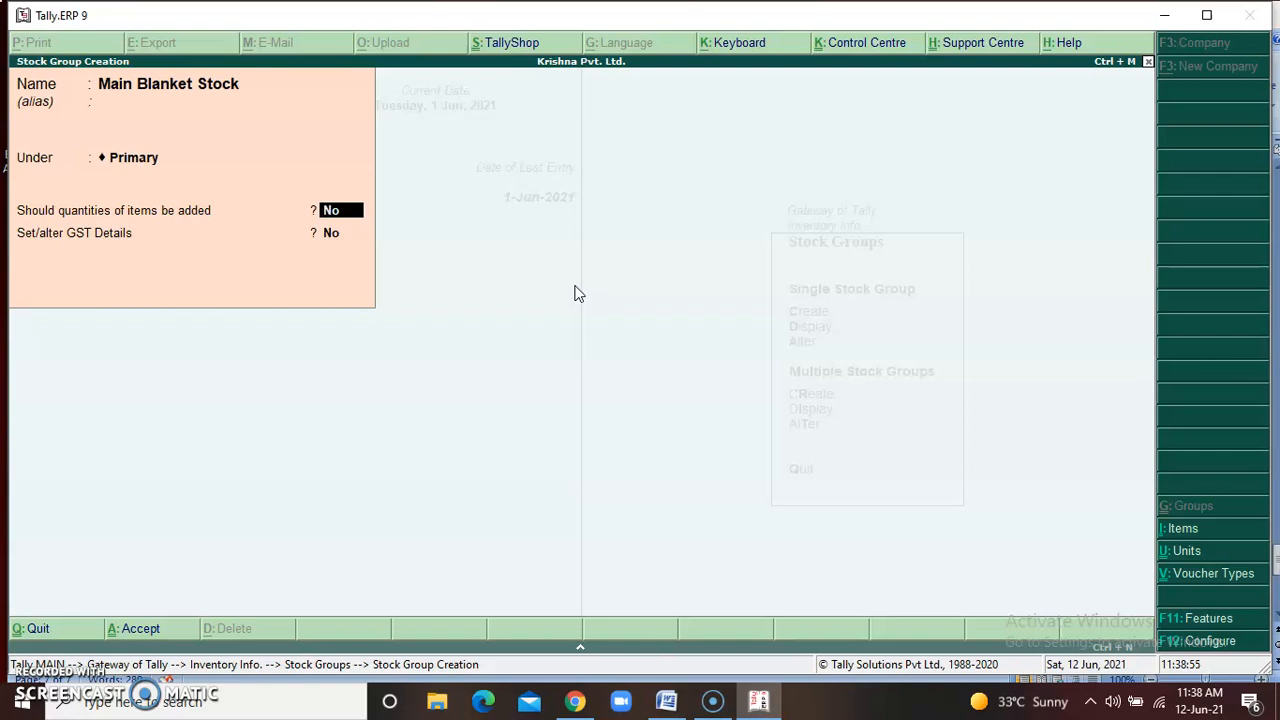
key(Return)
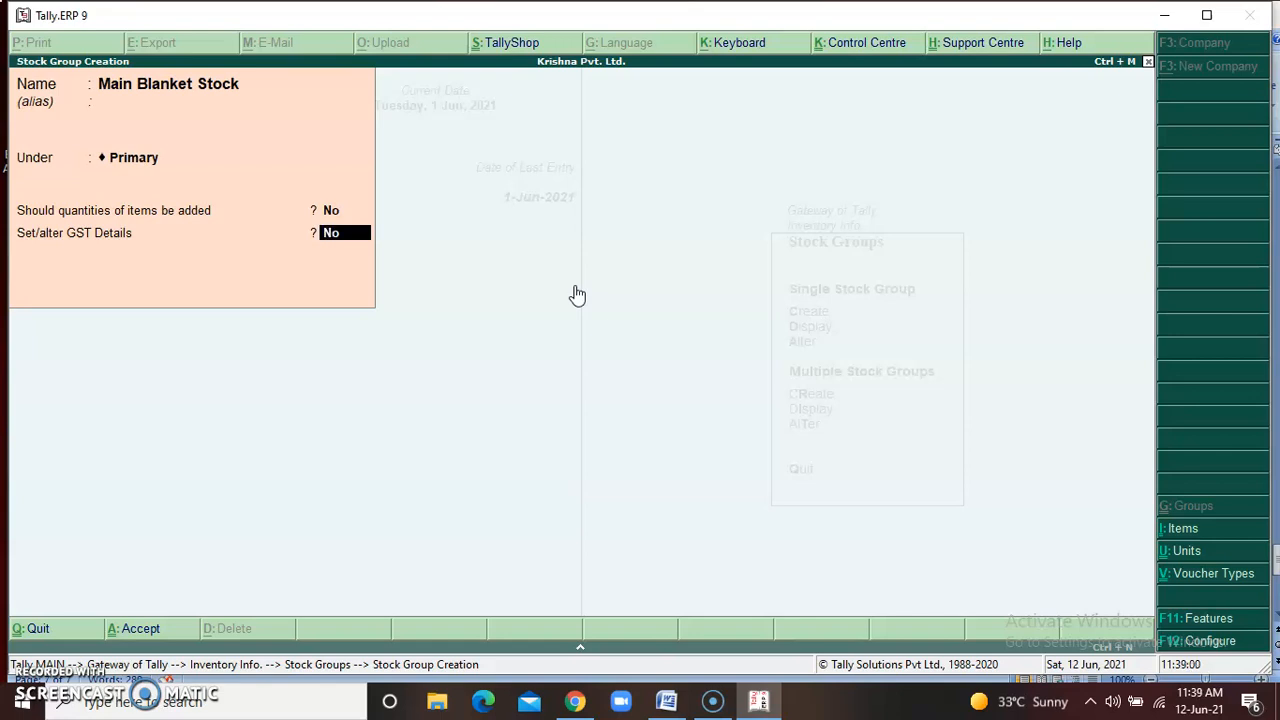
key(Return)
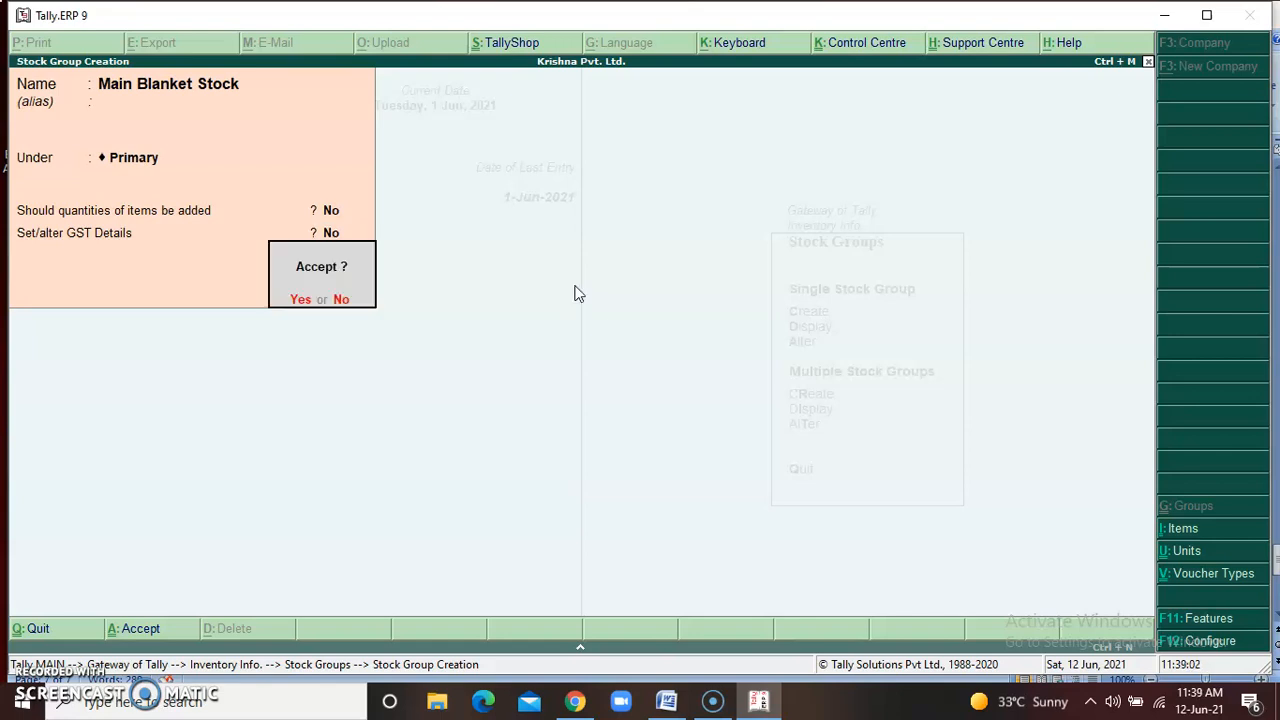
key(Return)
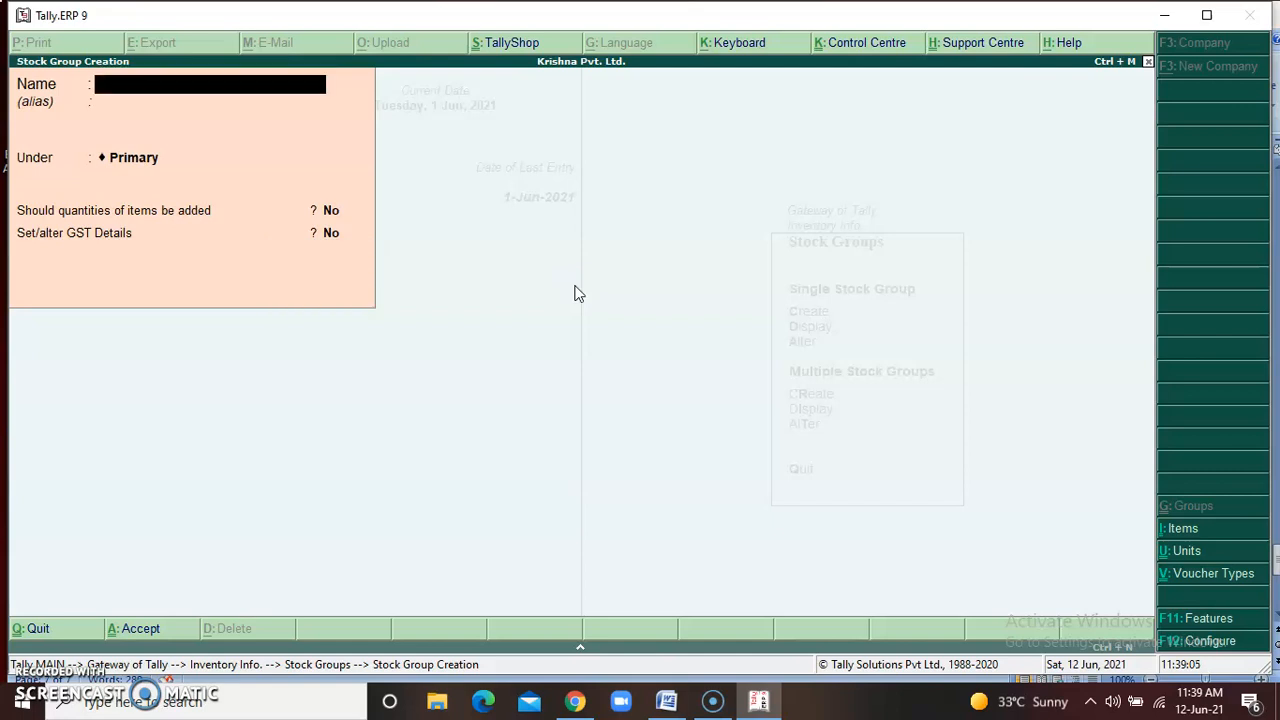
key(Escape)
key(Return)
key(Escape)
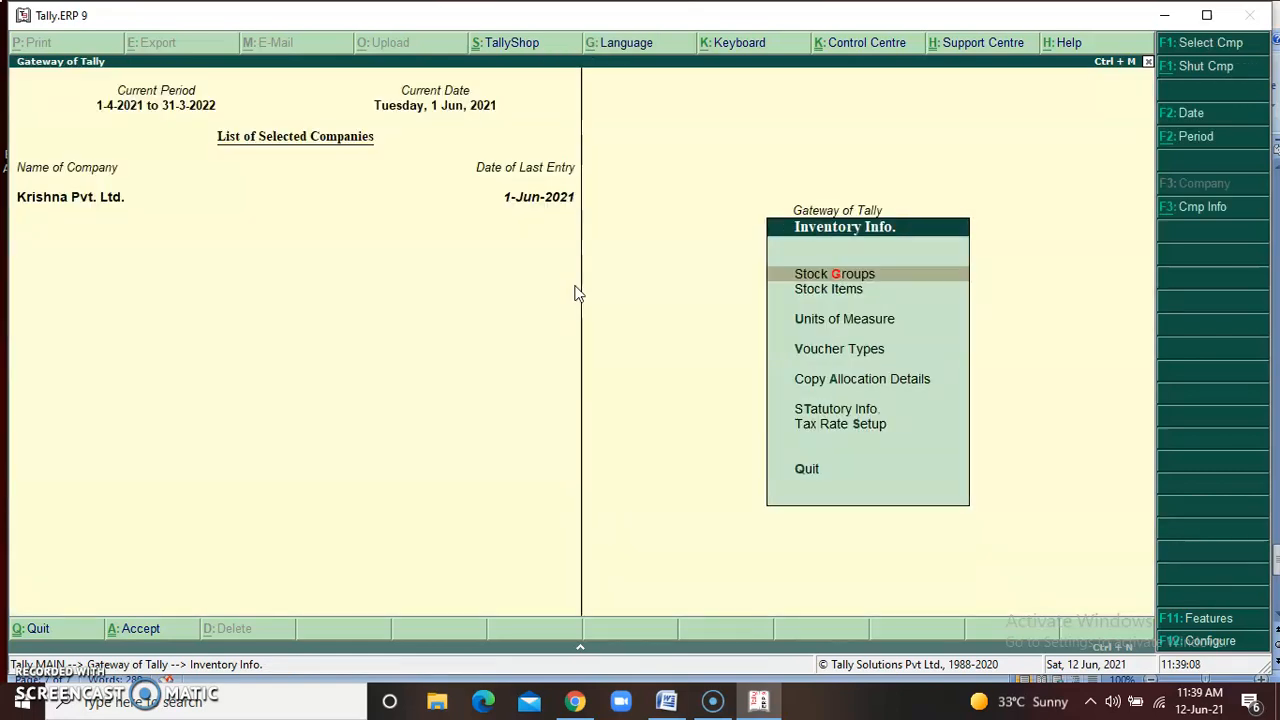
Step: Start a new simple unit of measure with symbol mtr, formal name Meter and unit quantity code MTR-METERS
key(Down)
key(Down)
key(Down)
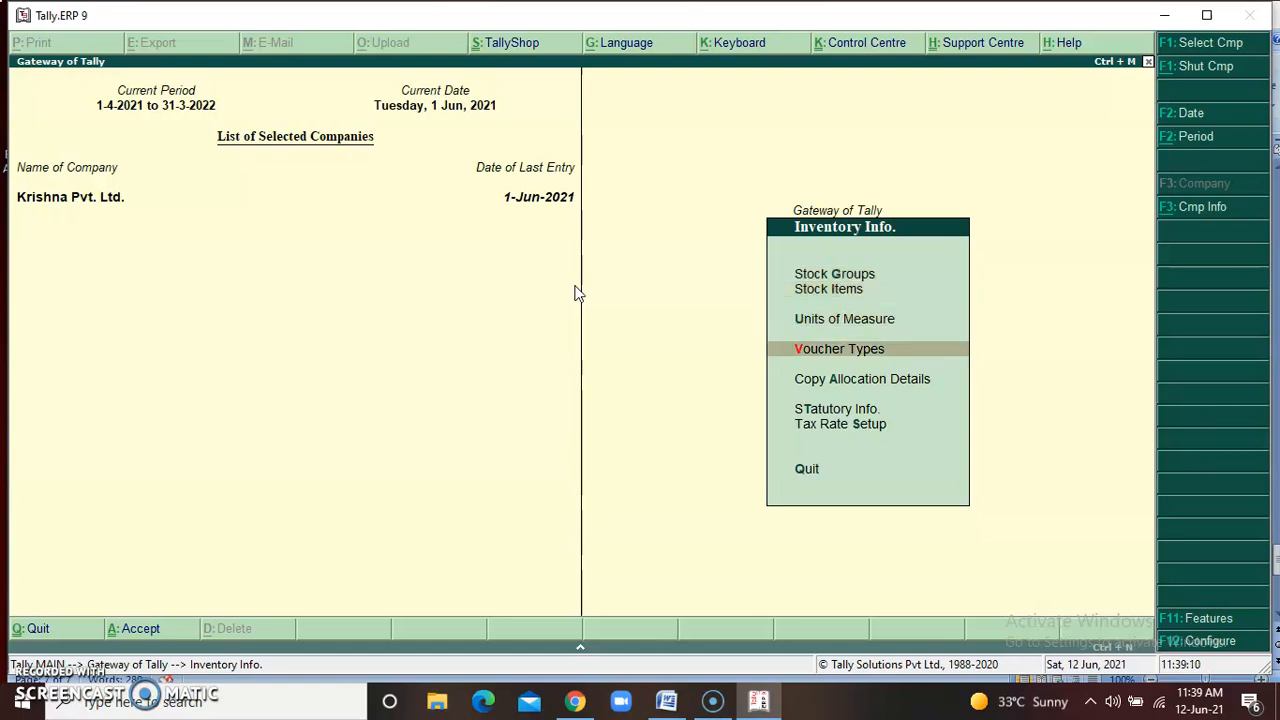
key(Up)
key(Return)
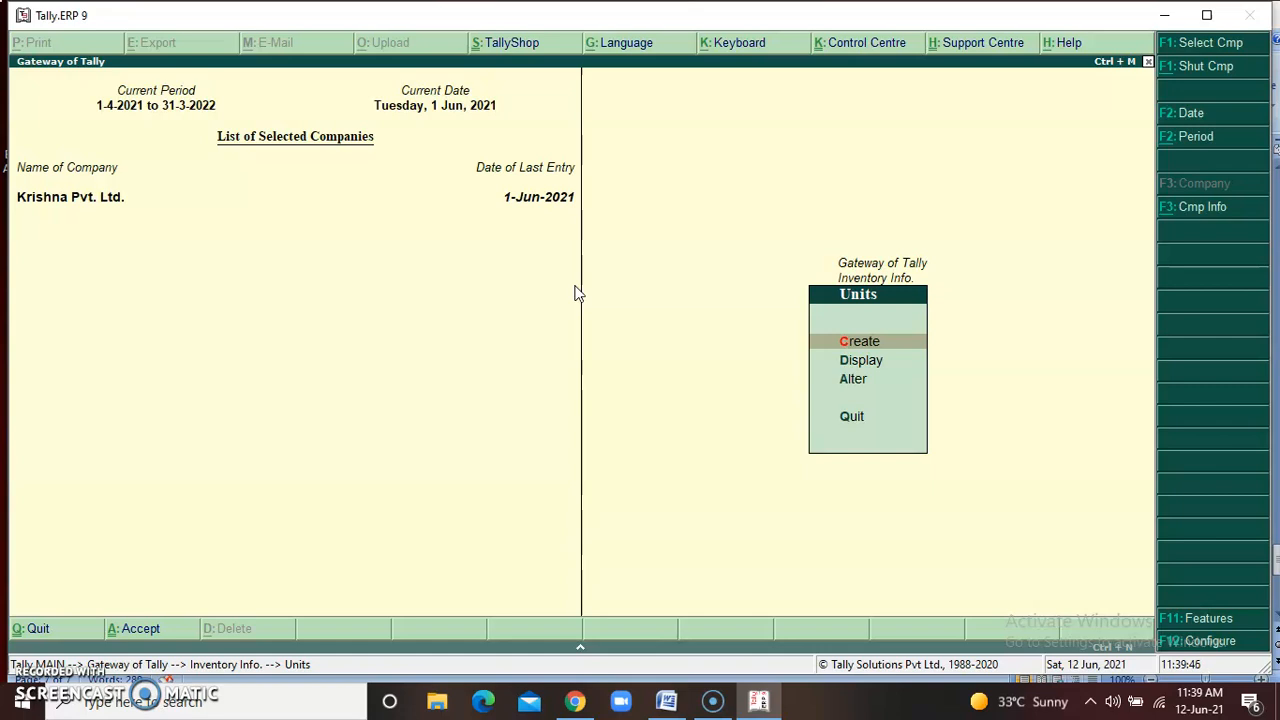
key(Return)
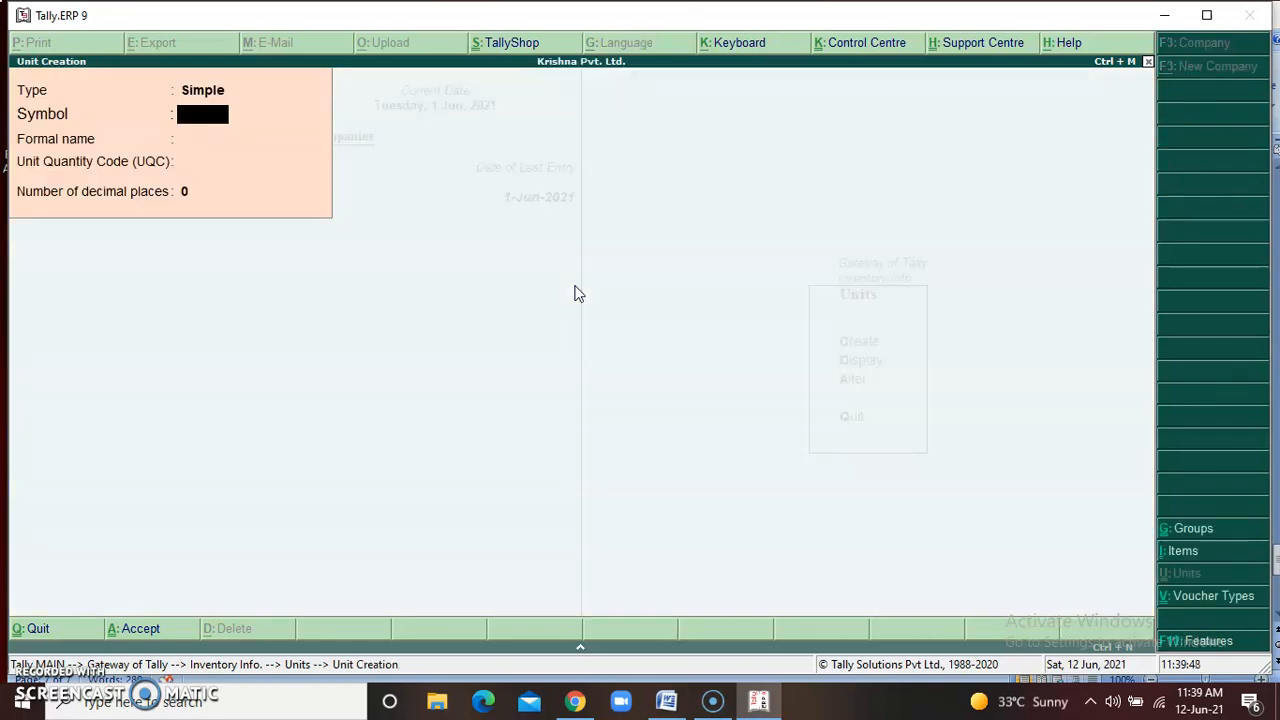
text(mtr)
key(Return)
text(Meter)
key(Return)
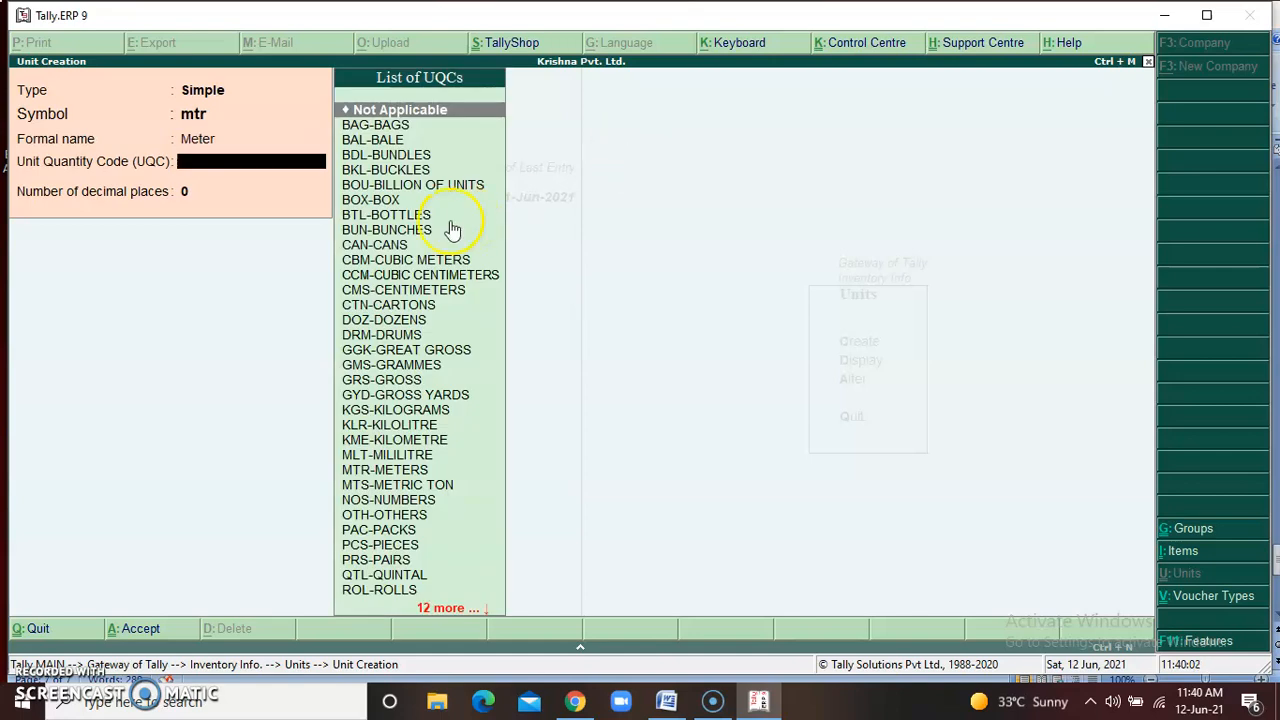
click(352, 468)
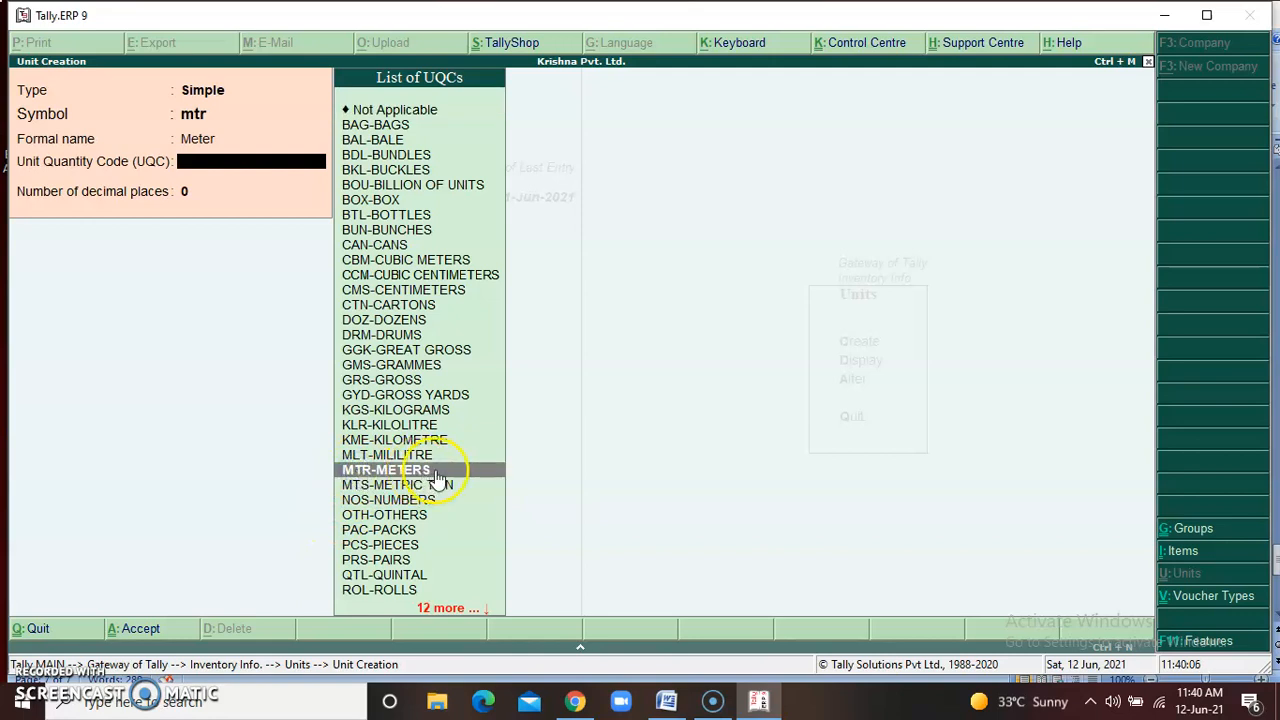
click(450, 472)
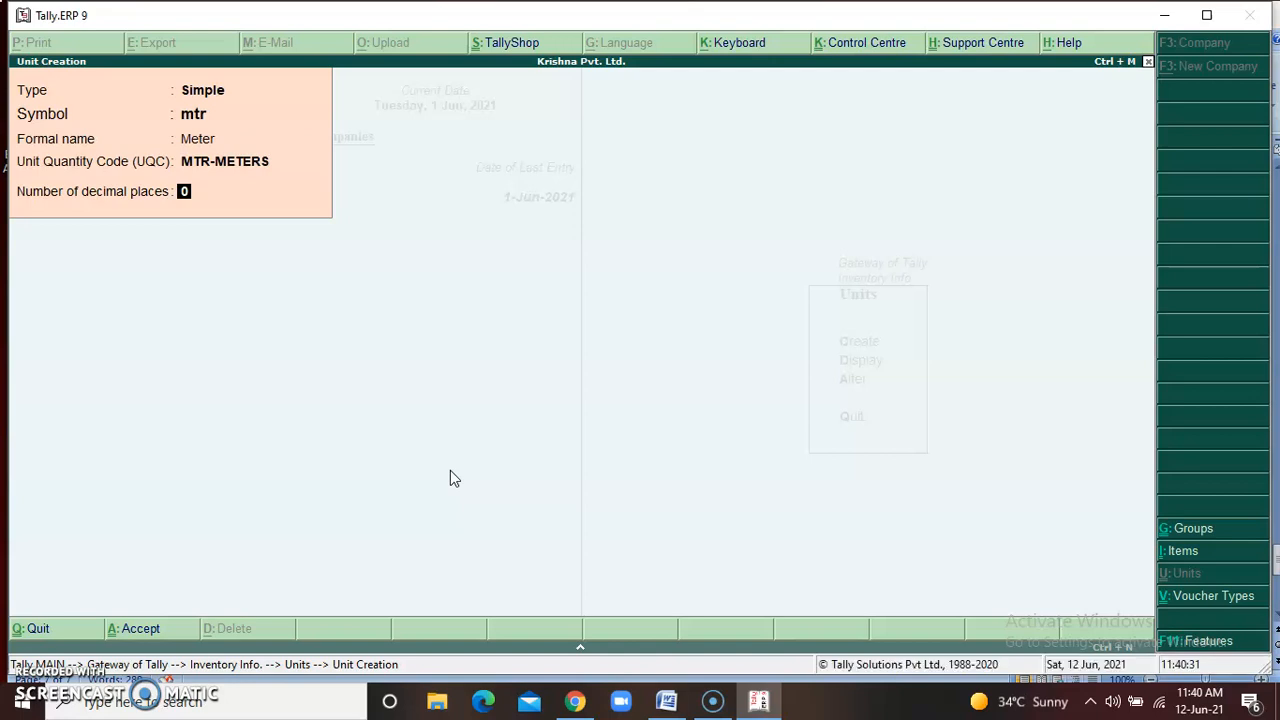
Step: Set the meter unit's number of decimal places to 2, save the unit and leave unit creation
text(2320)
text(2)
key(Return)
key(Return)
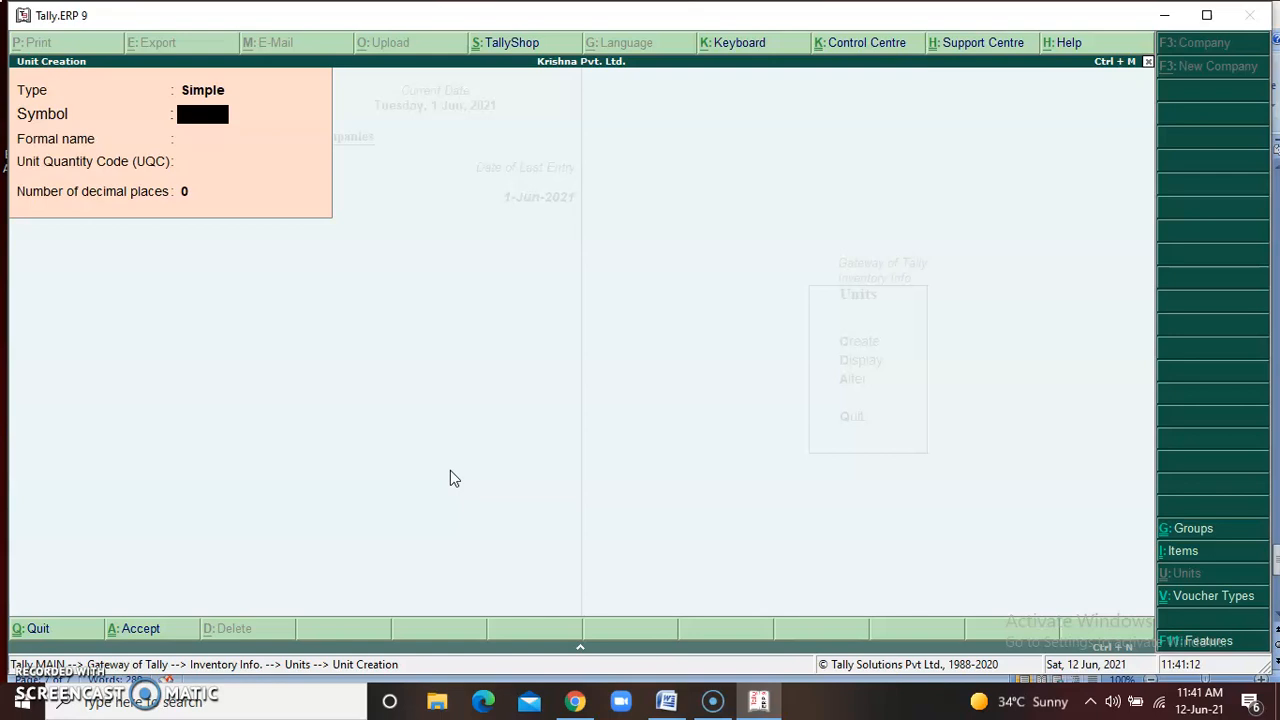
key(Escape)
key(y)
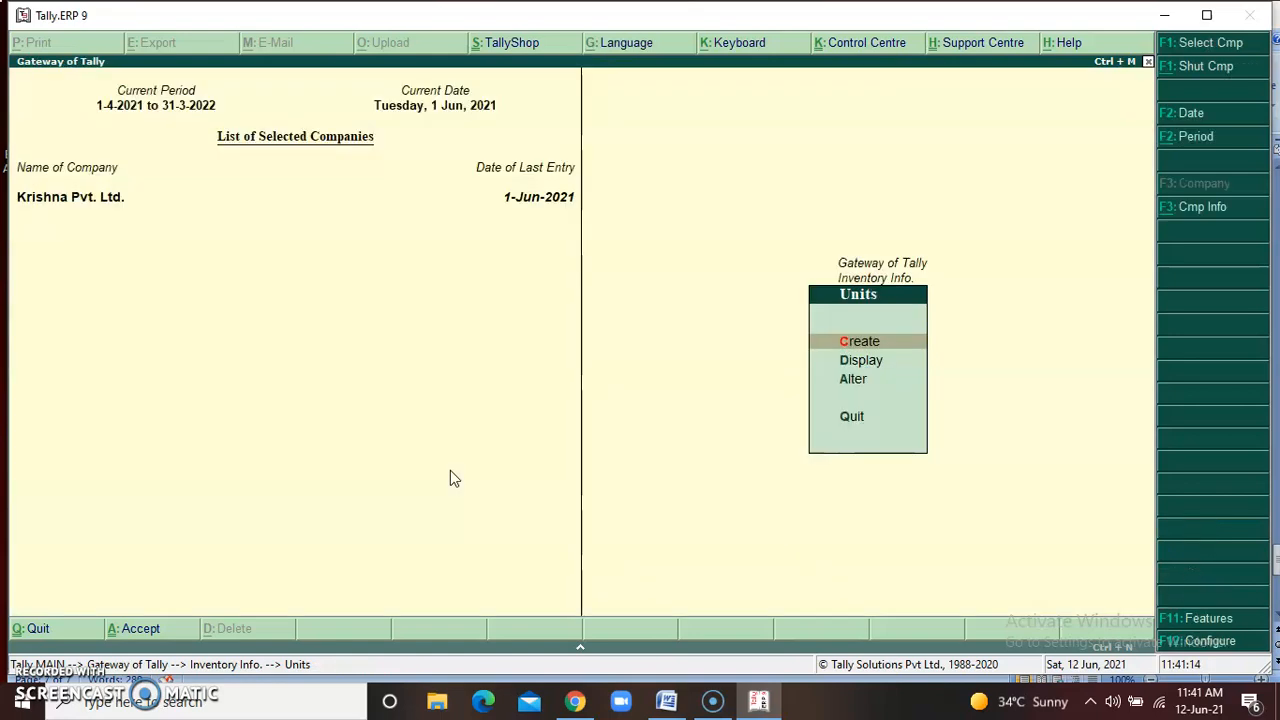
Step: Display the existing pcs unit to review its definition, and return to the inventory masters
key(Down)
key(Return)
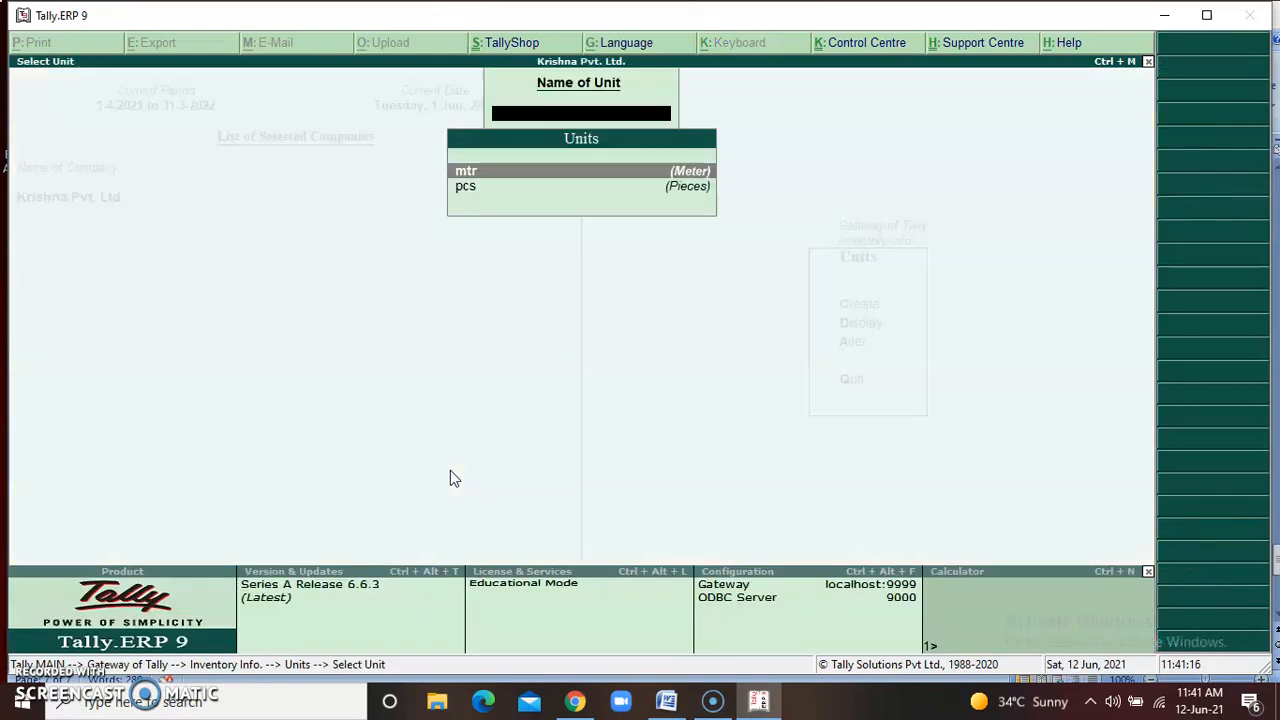
key(Down)
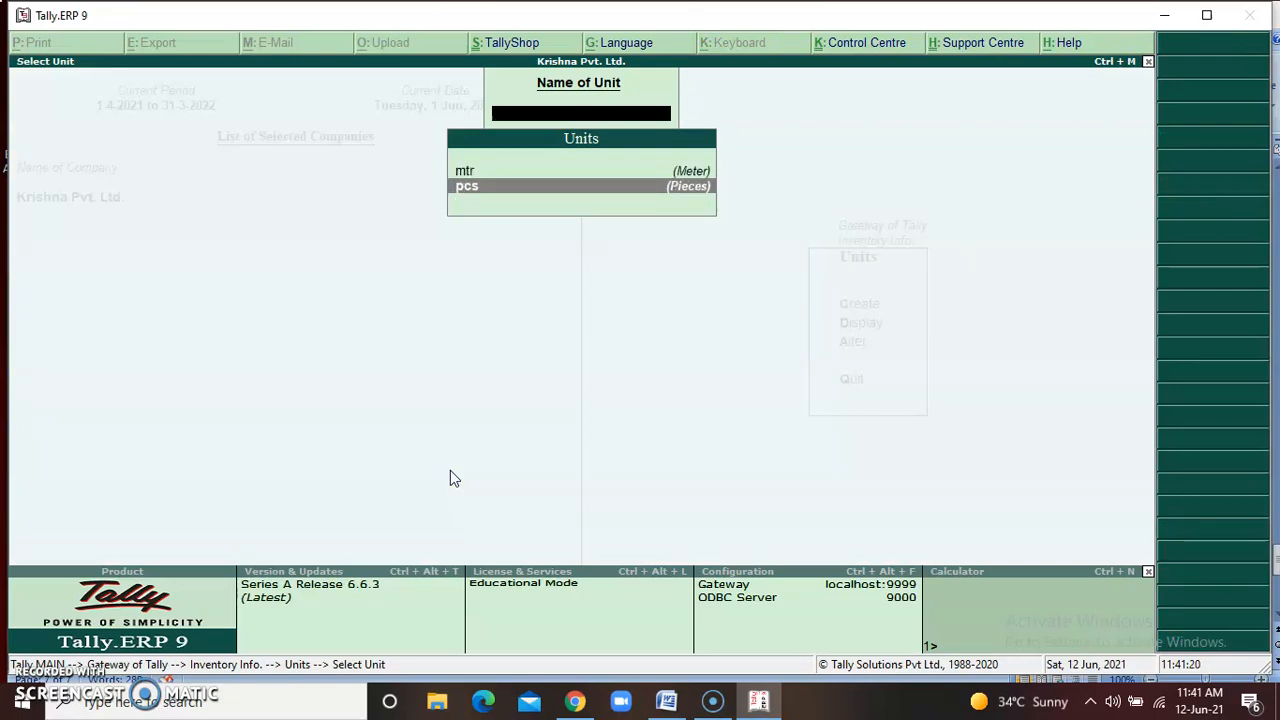
key(Escape)
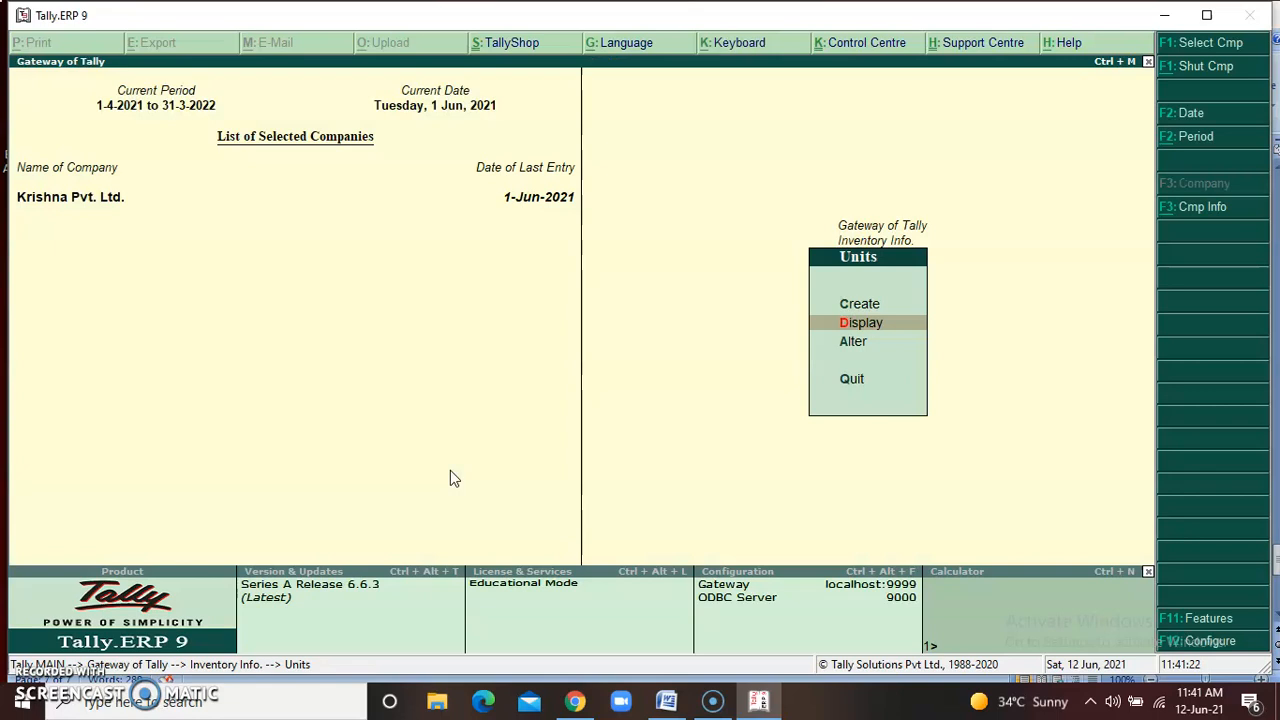
key(Return)
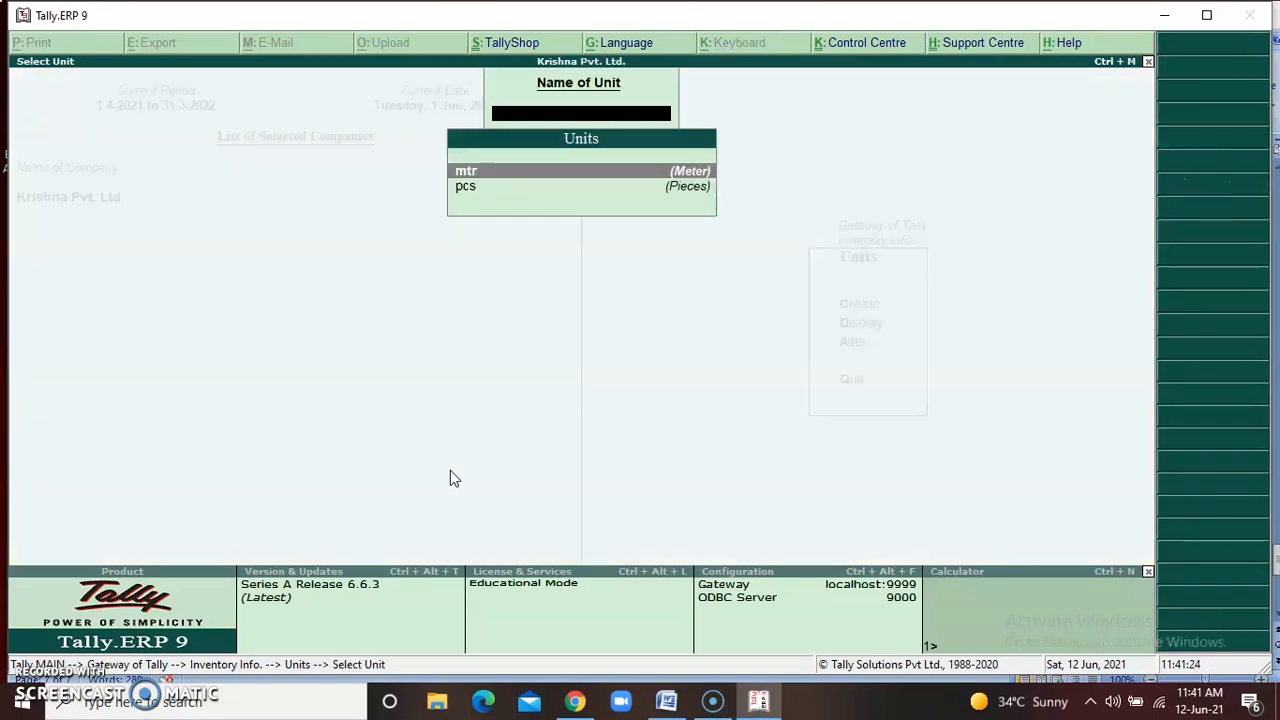
key(Down)
key(Return)
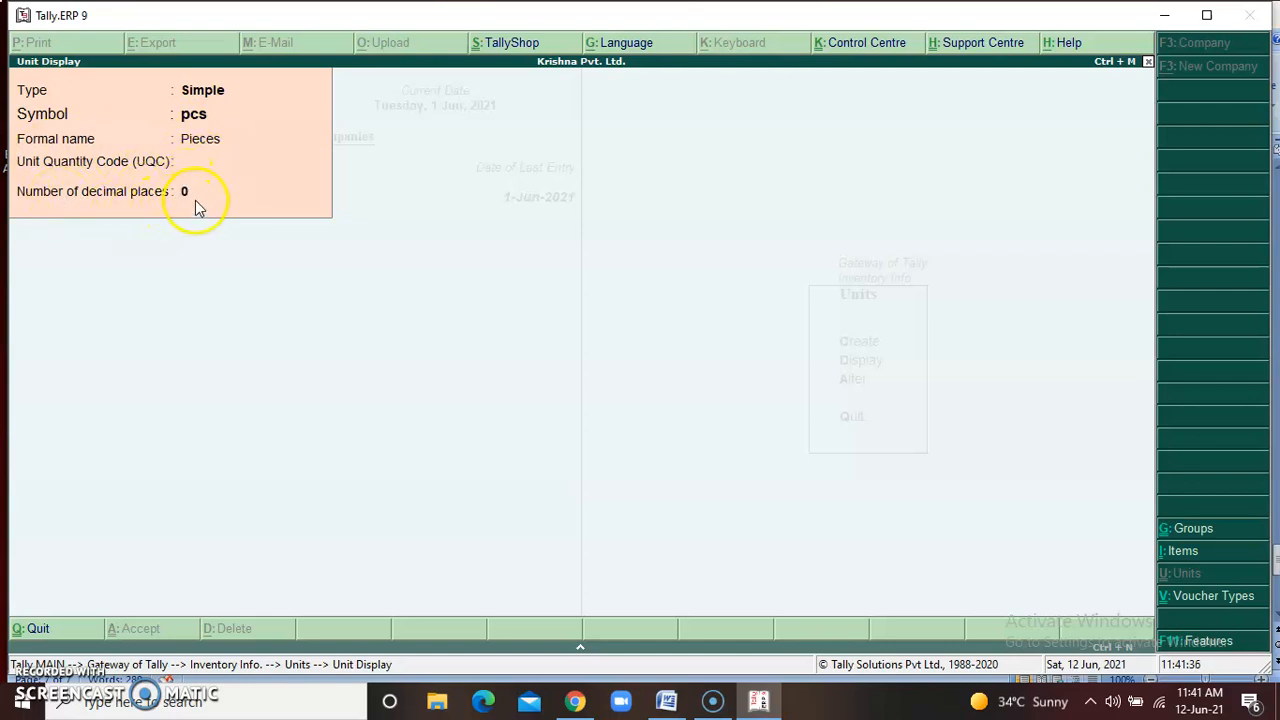
key(Escape)
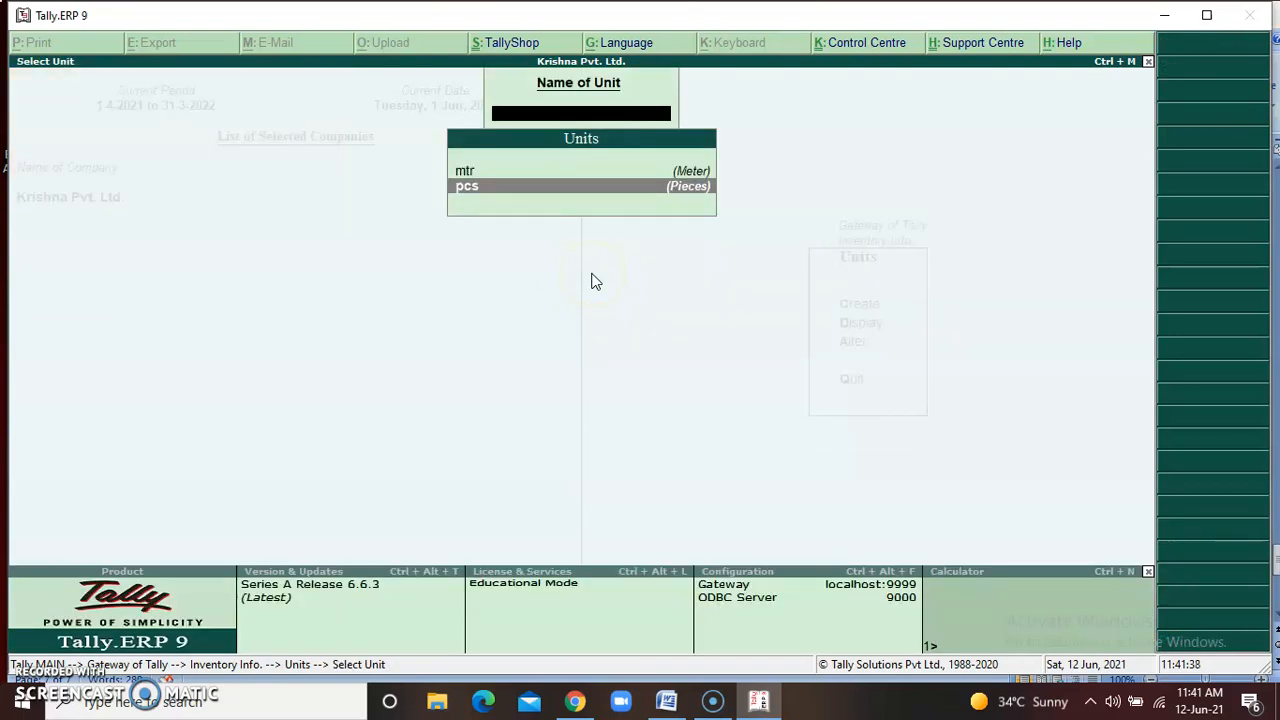
key(Escape)
key(Escape)
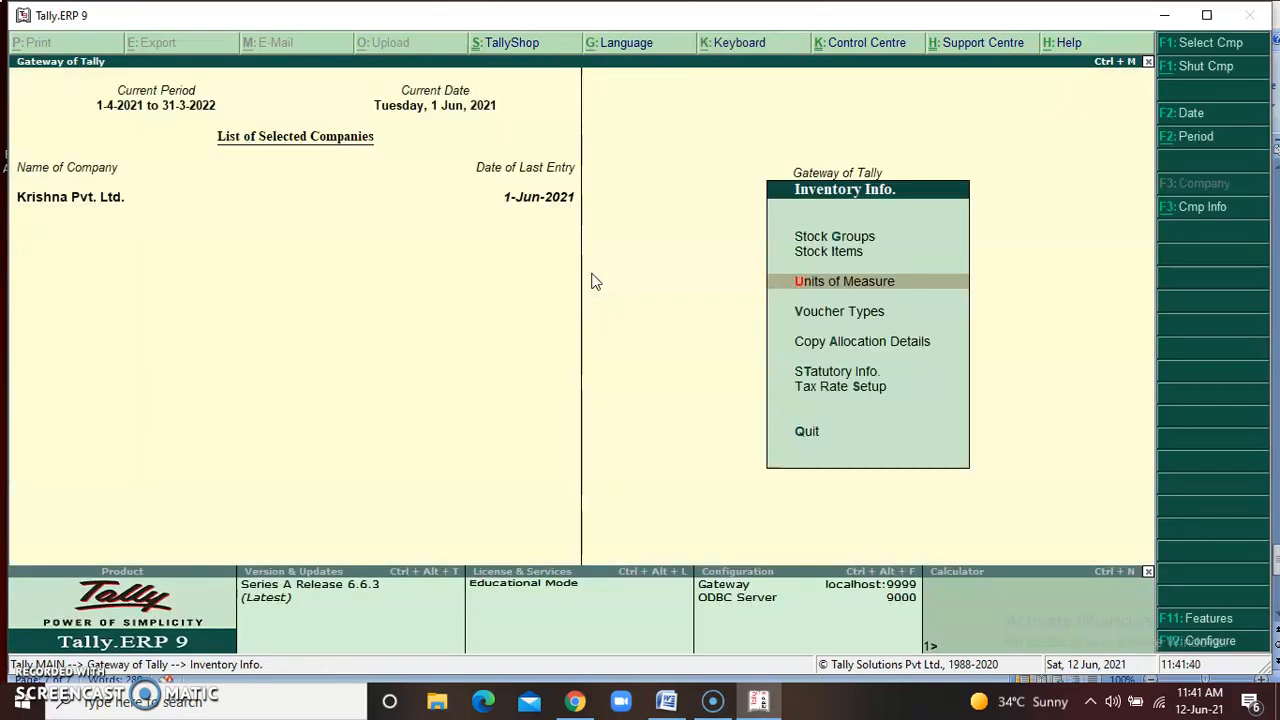
Step: Start a new single stock item named Brista Curtains without an alias, checking the product chart in the Word document for the name
key(Up)
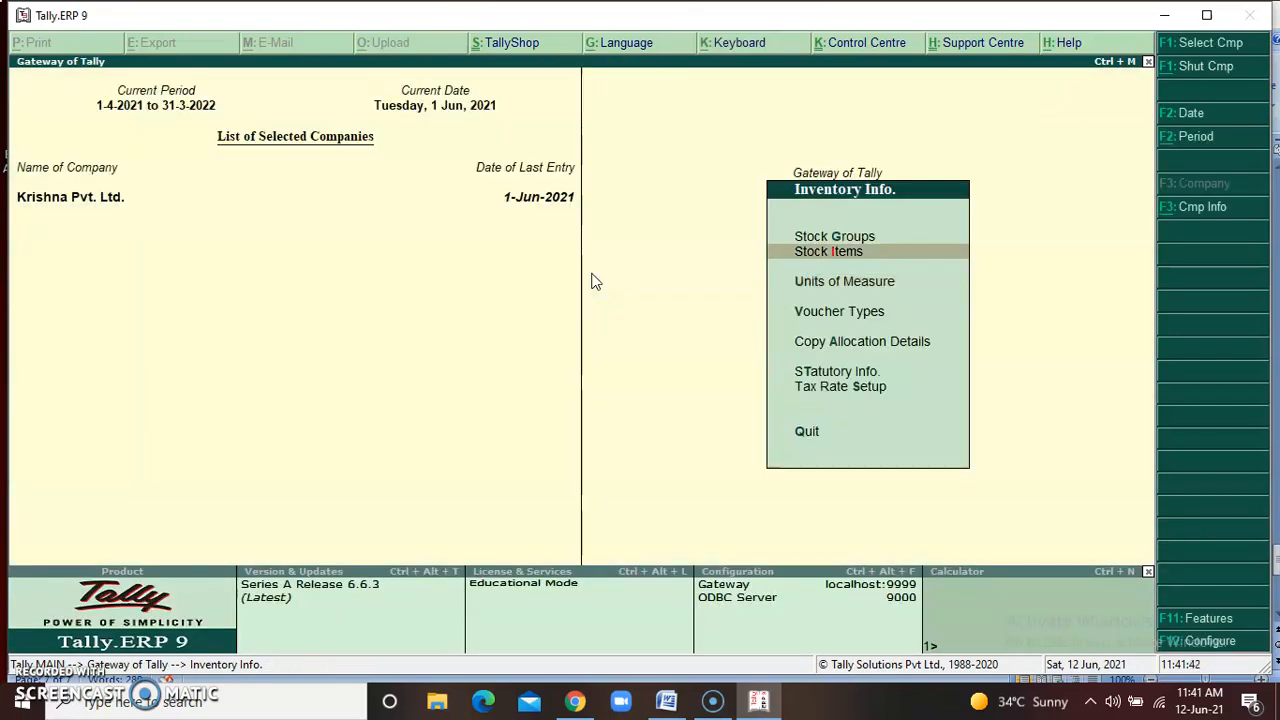
key(Return)
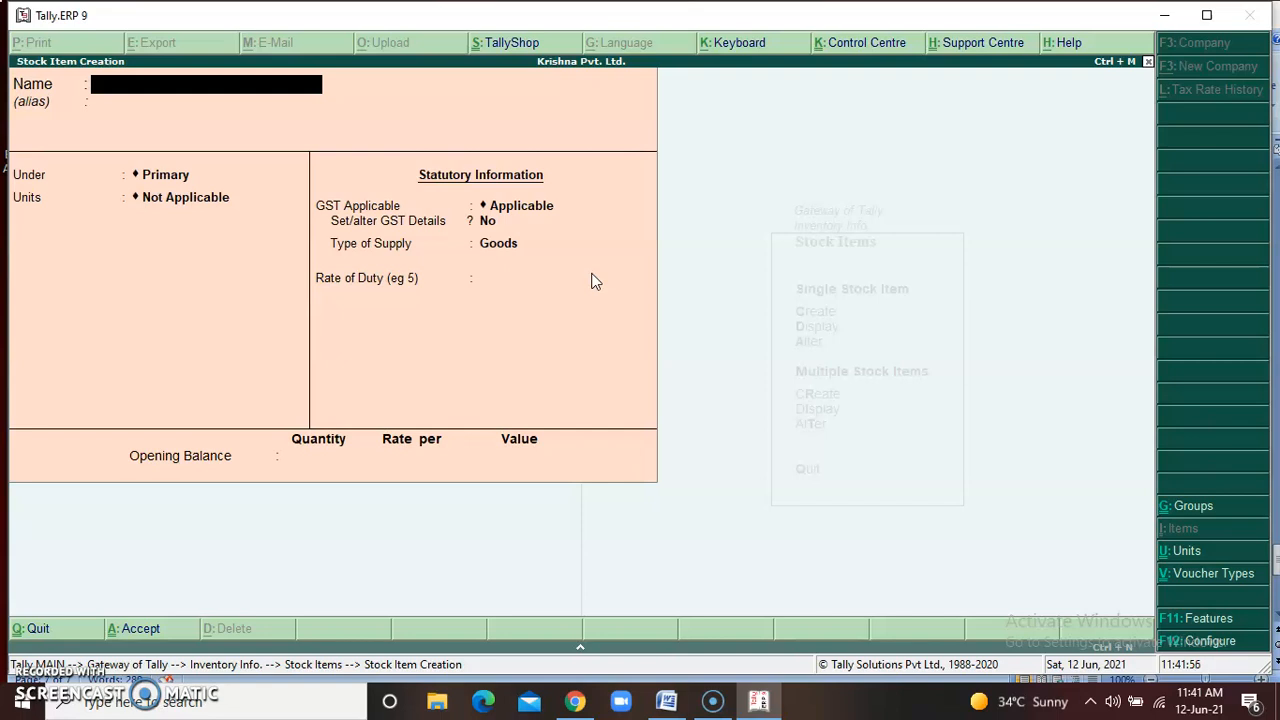
click(665, 700)
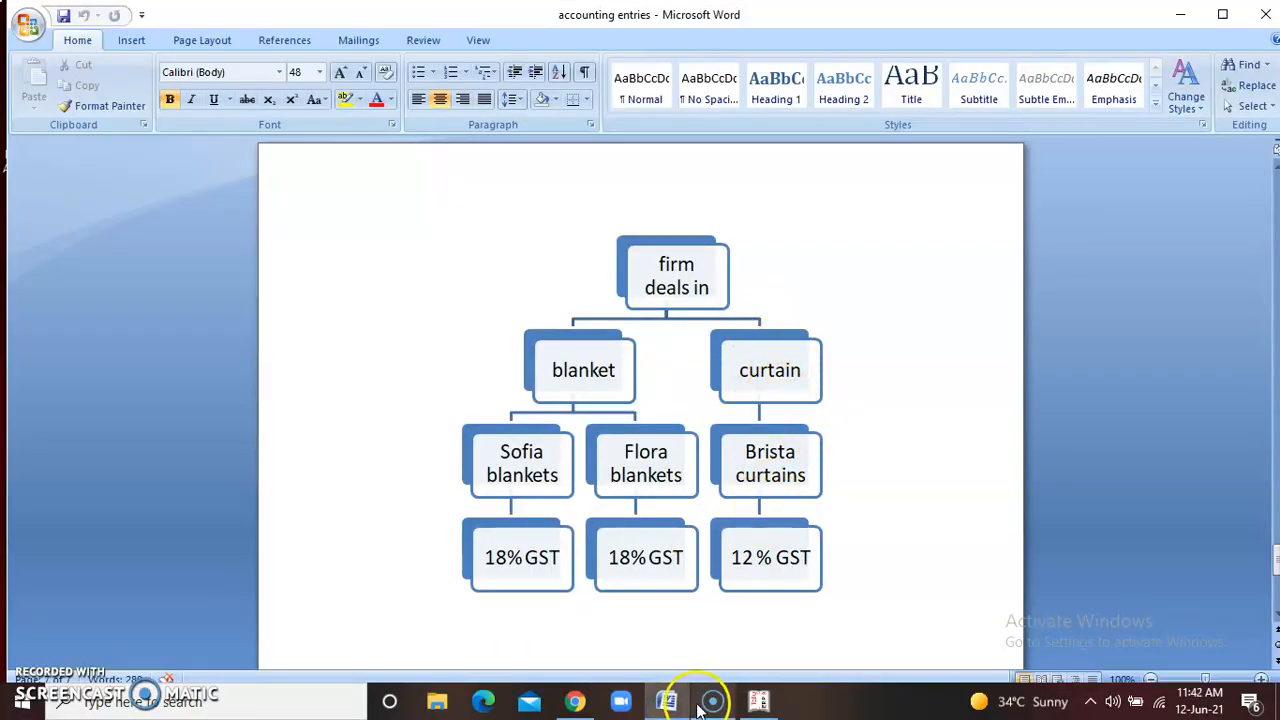
click(760, 702)
text(Brista Curtains)
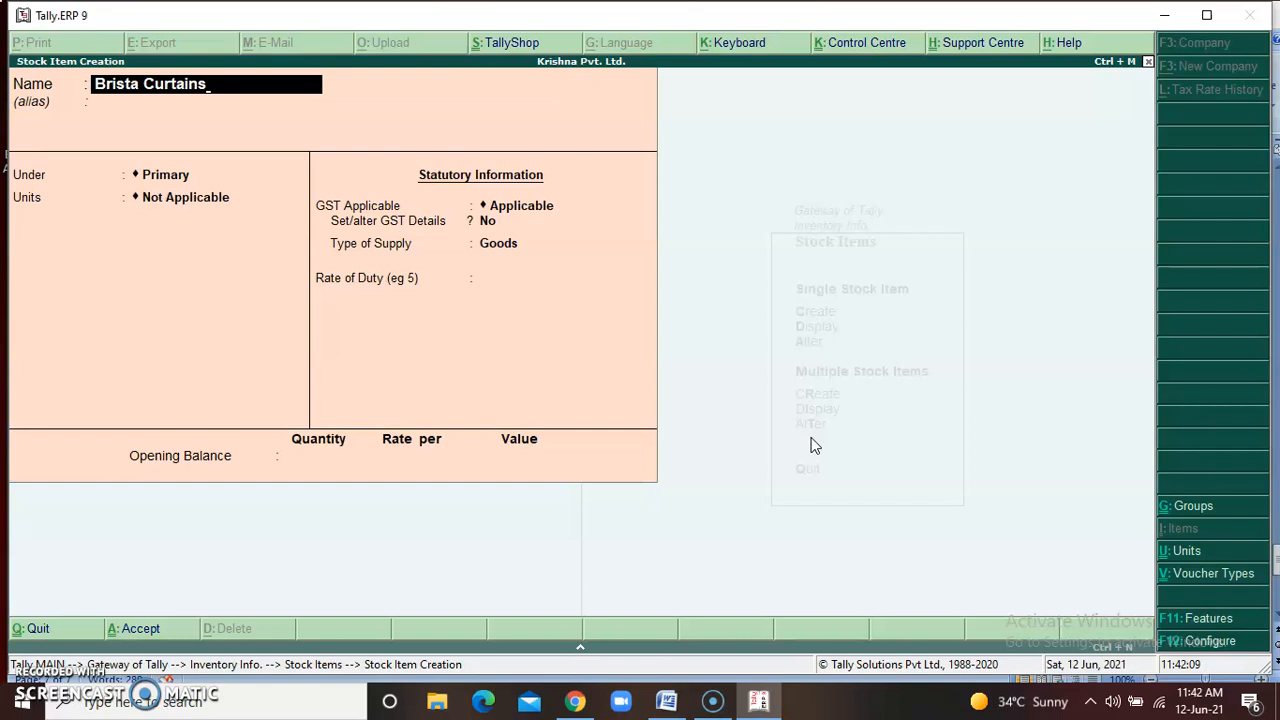
key(Return)
key(Return)
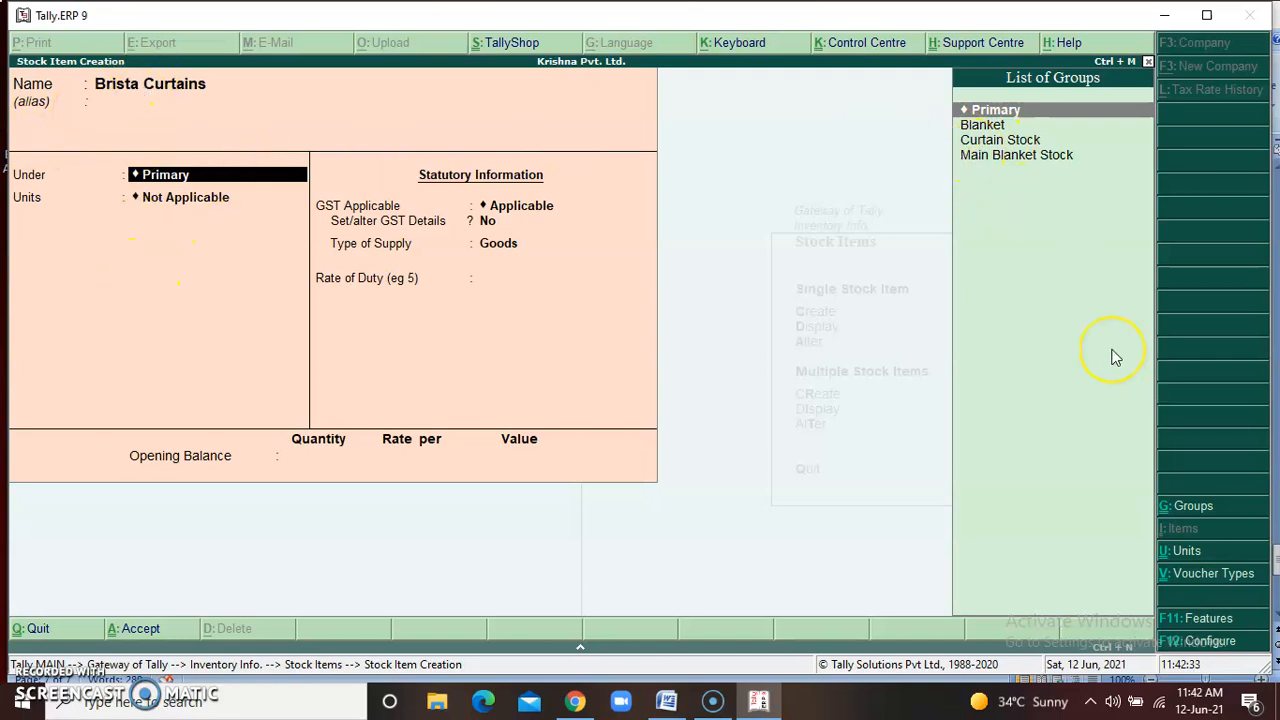
Step: Place the Brista Curtains item under the Curtain Stock group and set its unit to pcs
key(Down)
key(Down)
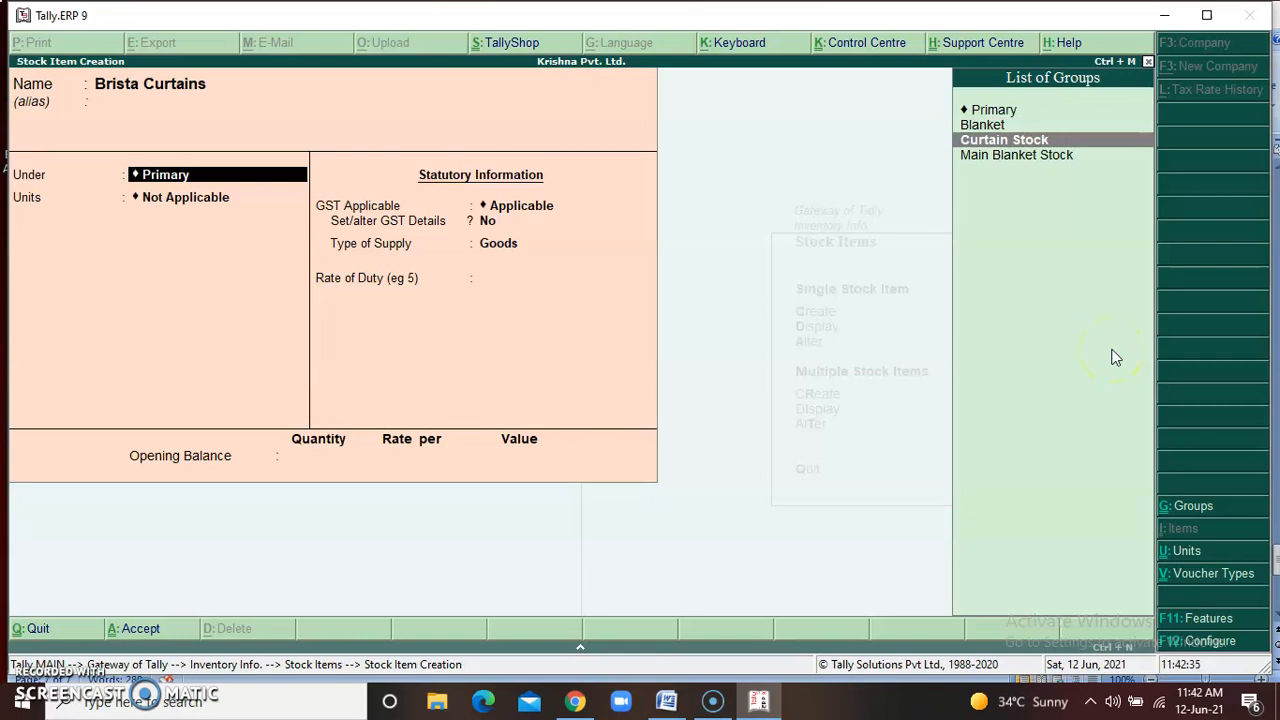
key(Return)
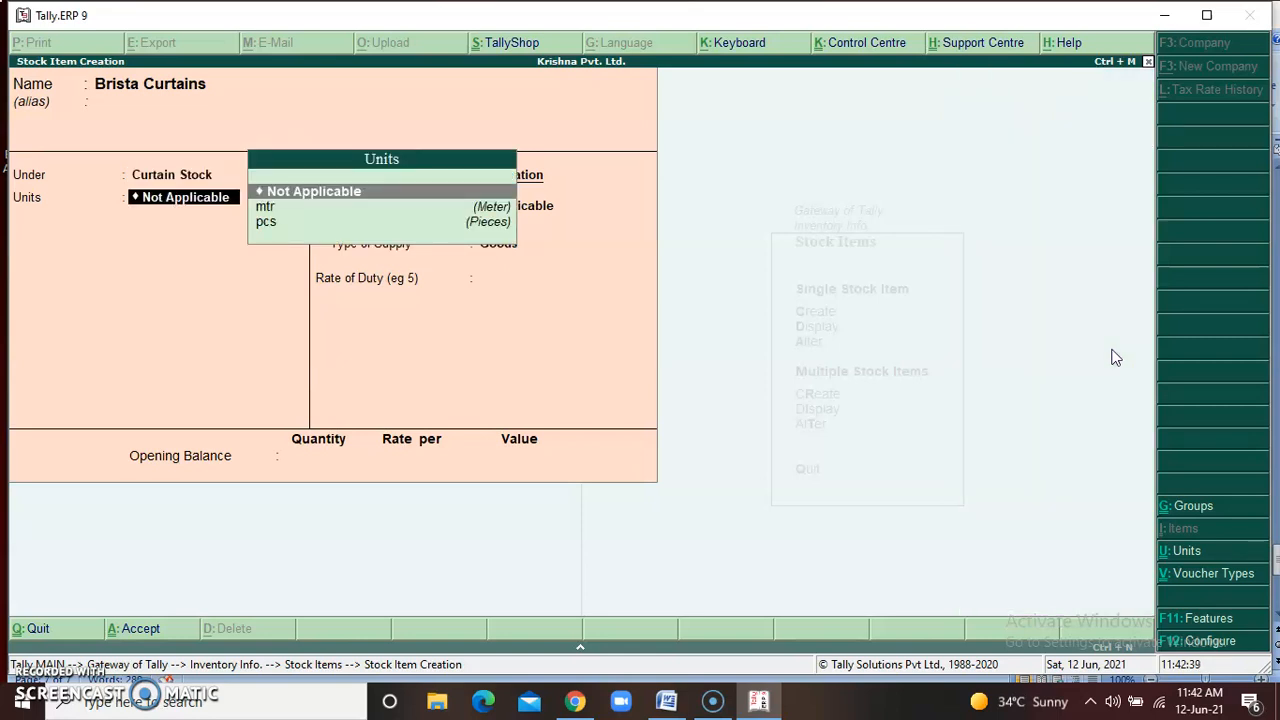
key(Down)
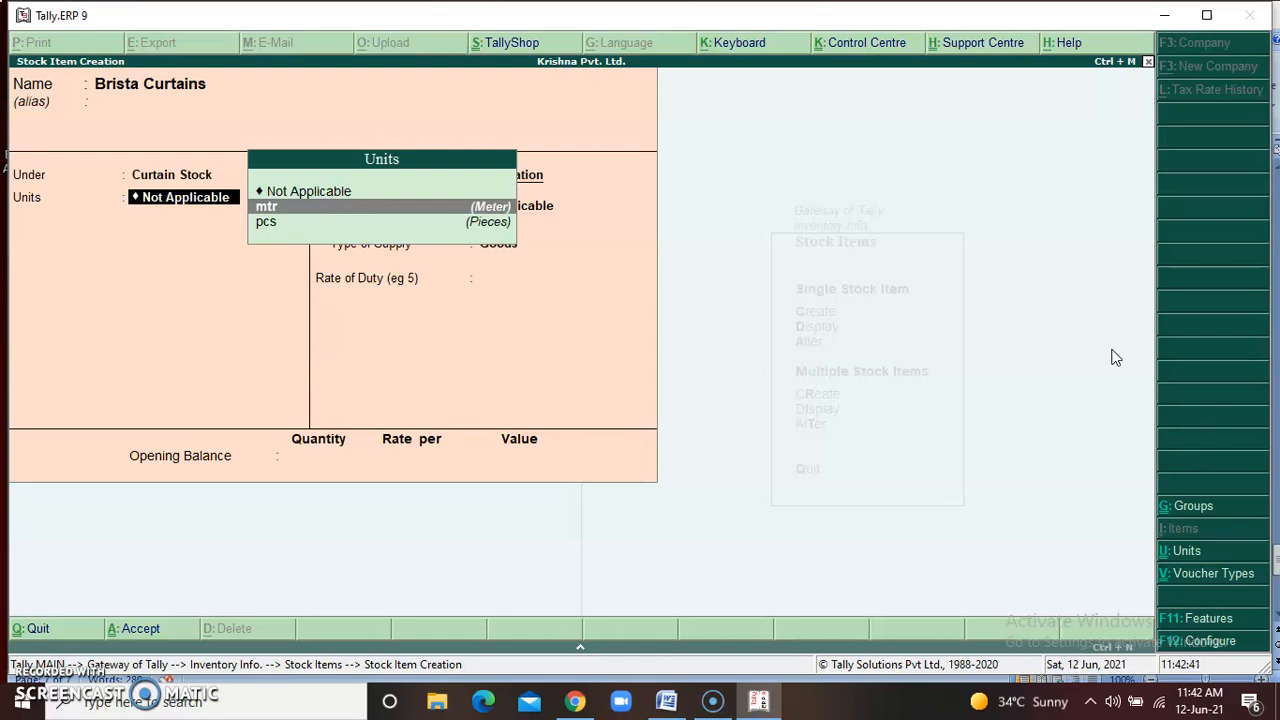
key(Down)
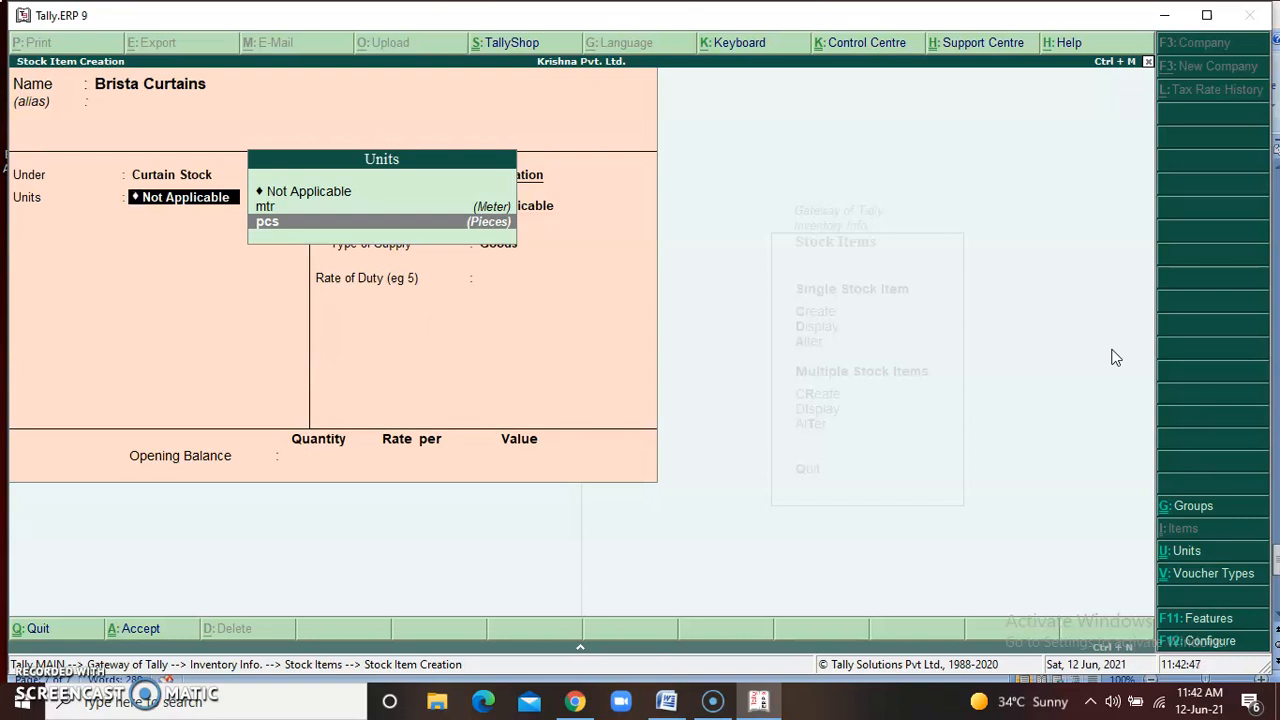
key(Return)
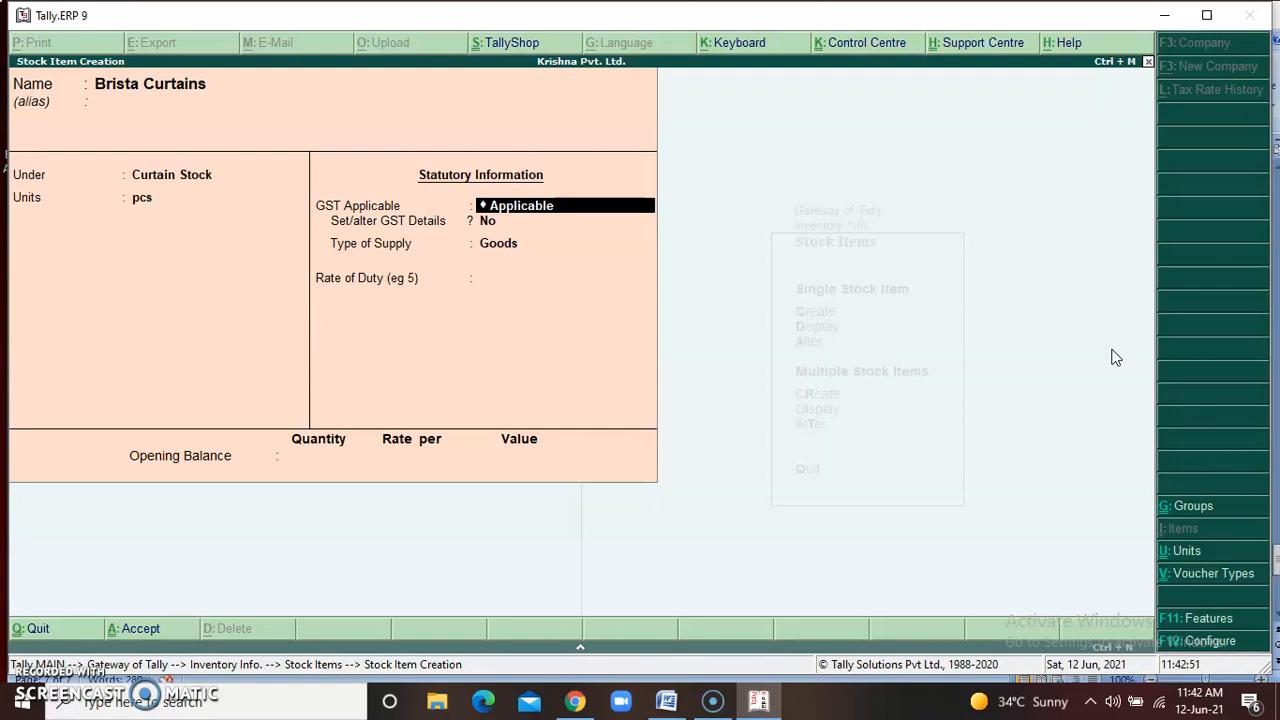
Step: Keep GST applicable, set Set/alter GST Details to Yes, and enter description Brista Curtain and HSN/SAC 45826
key(Return)
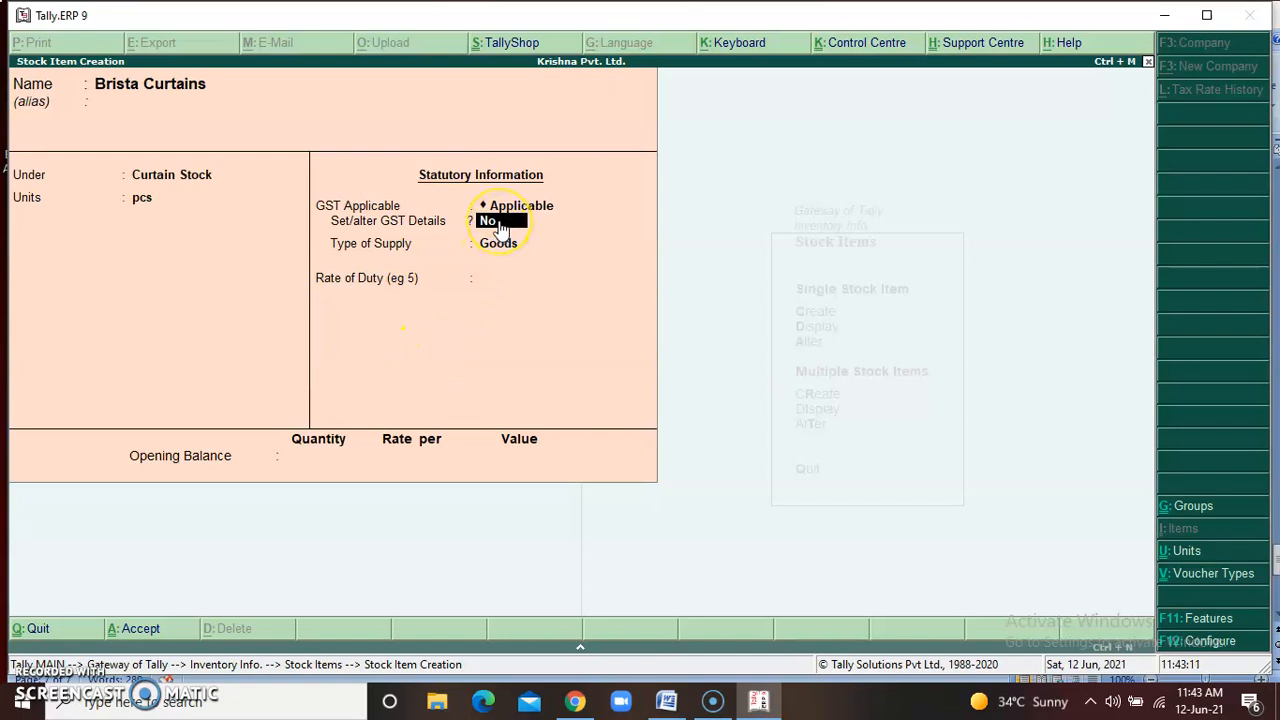
text(yes)
key(Return)
key(Return)
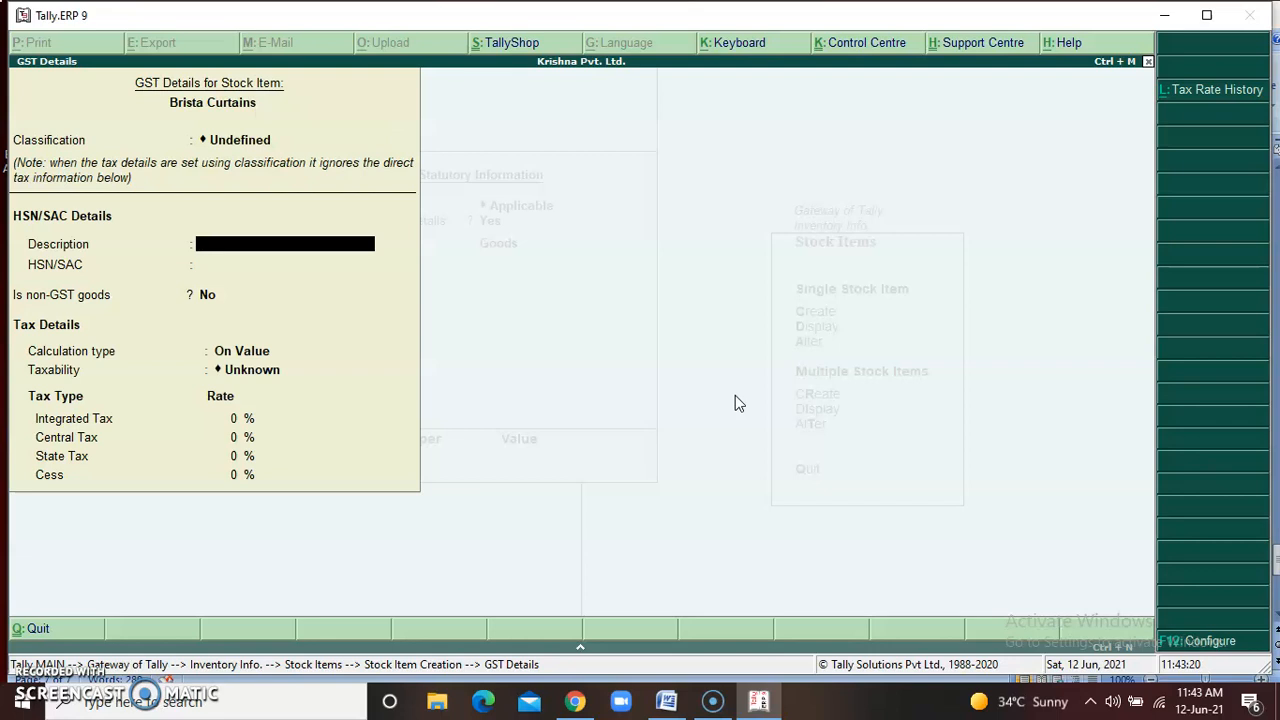
text(Brista Curtain)
key(Return)
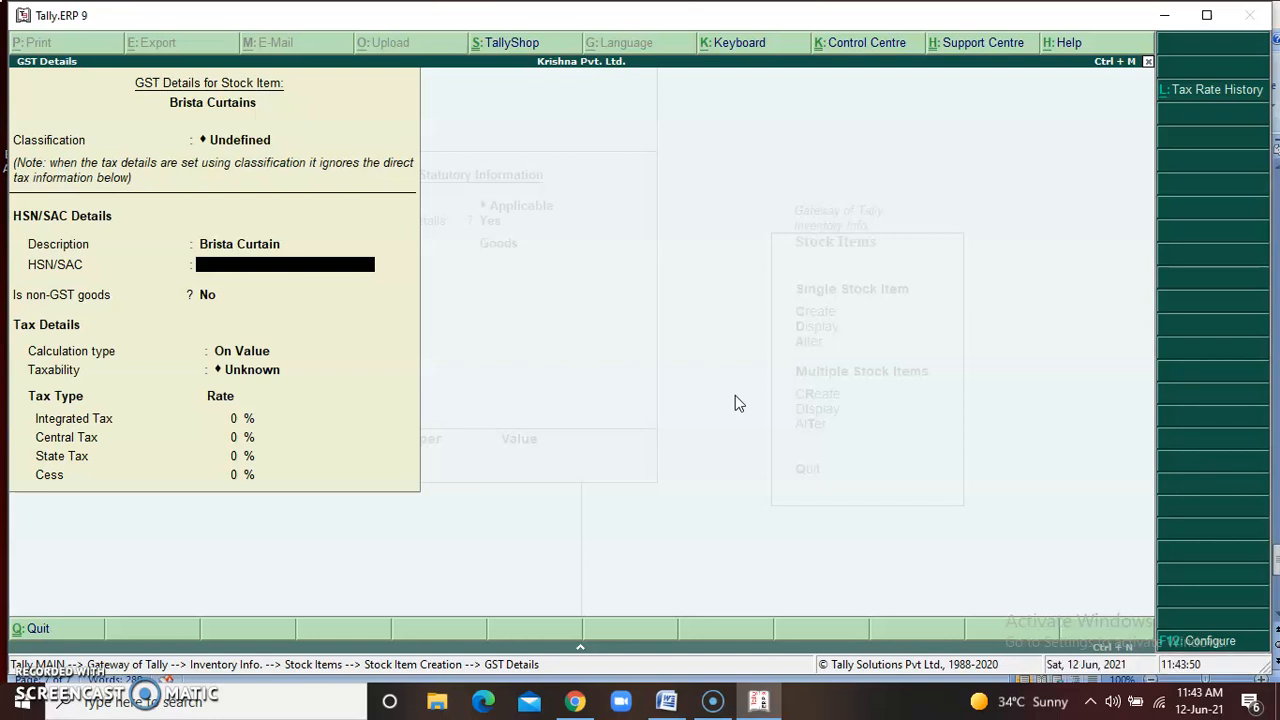
text(45826)
key(Return)
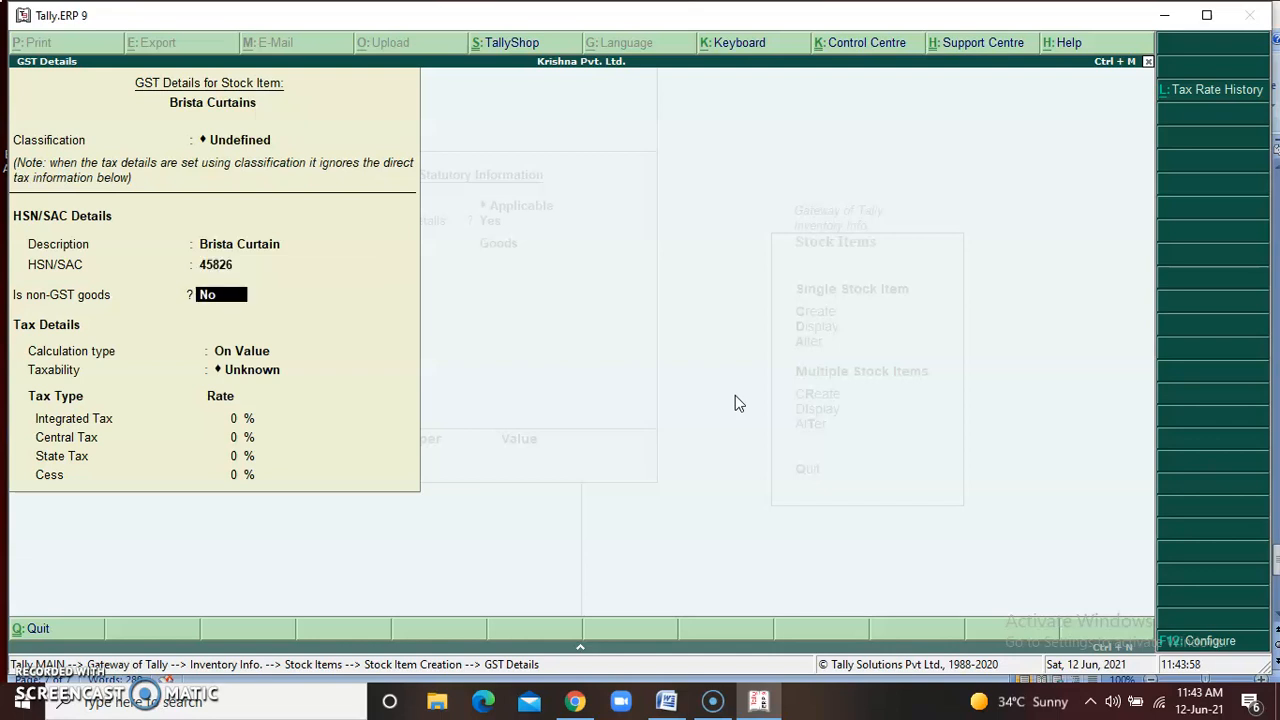
Step: Keep non-GST goods at No, choose On Value as the calculation type and set the taxability to Taxable
key(Return)
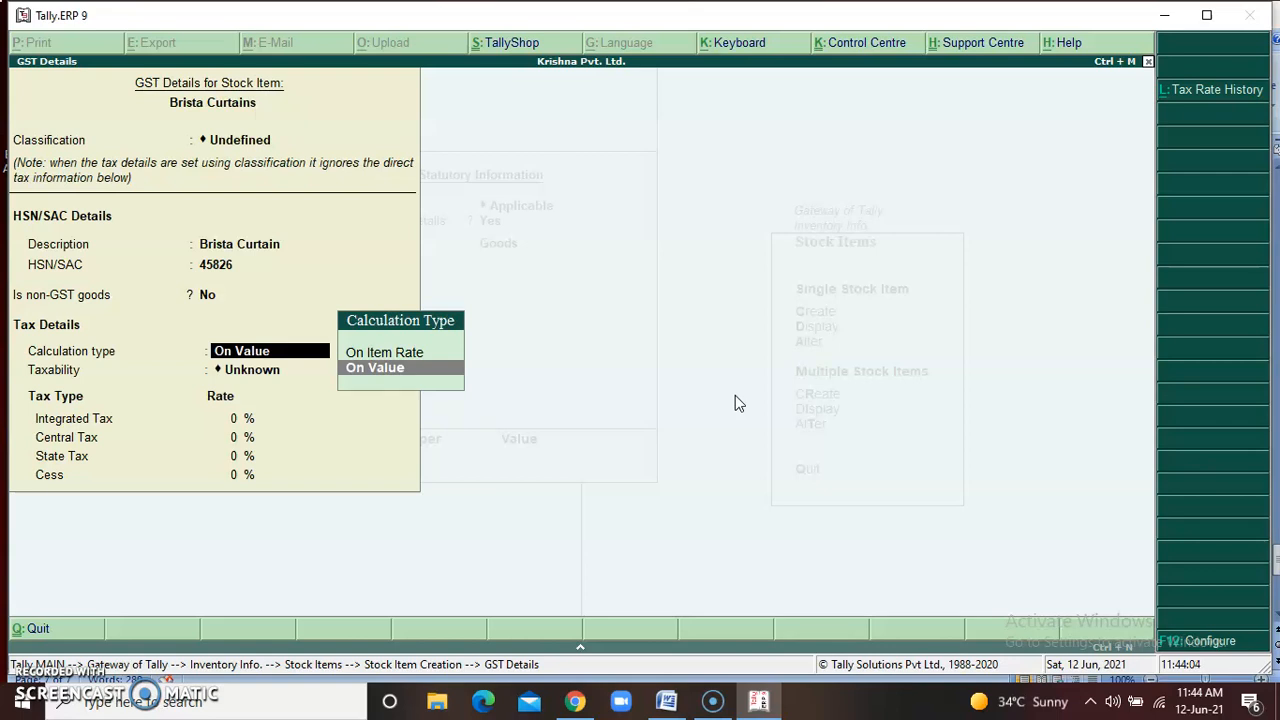
key(Up)
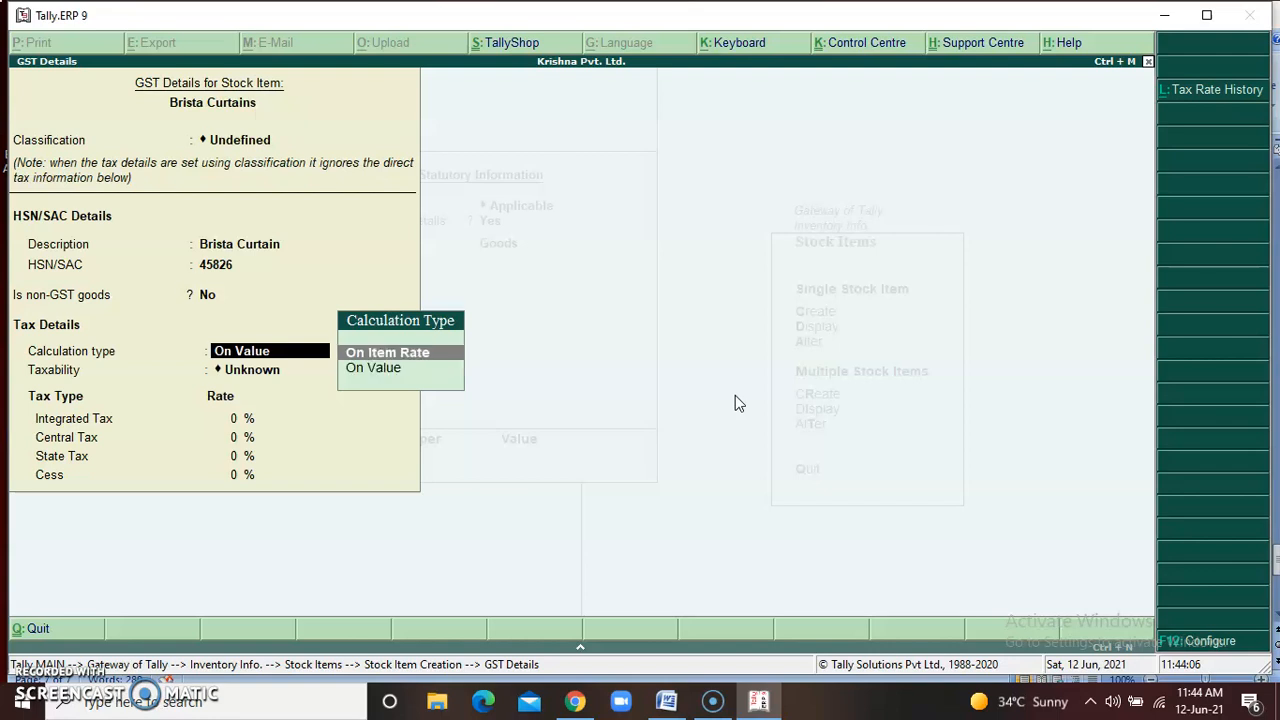
key(Down)
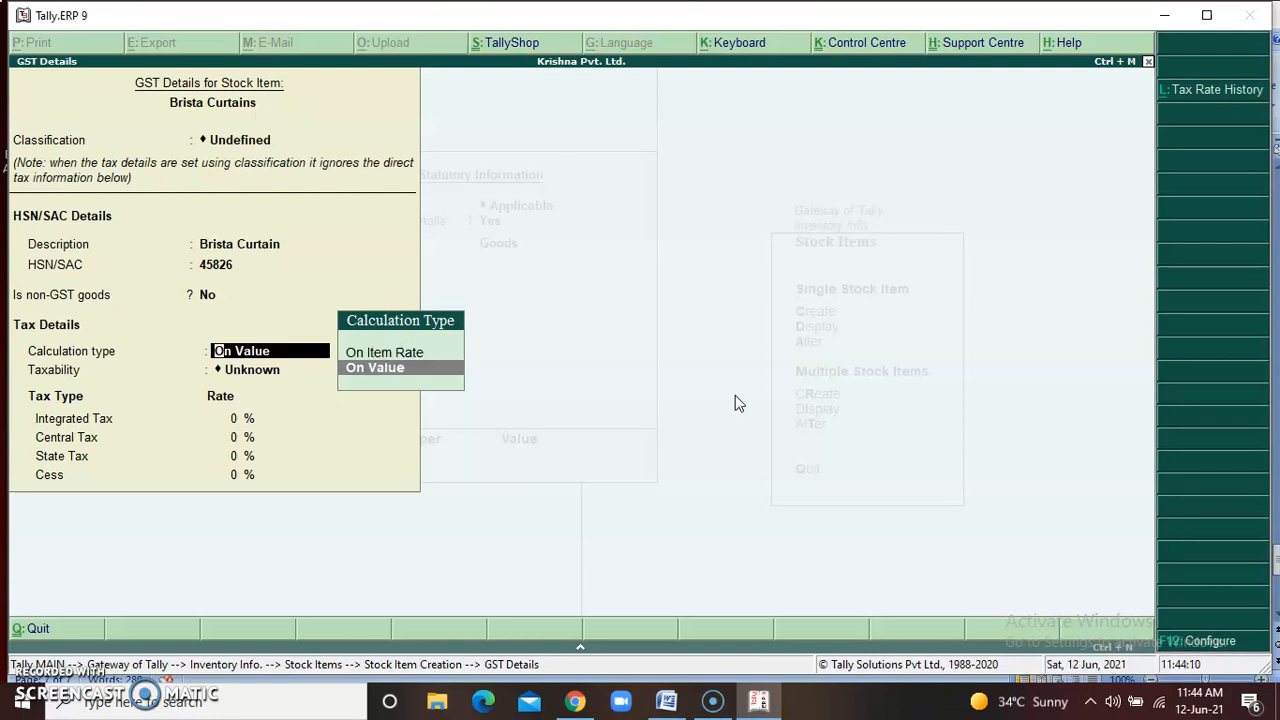
key(Return)
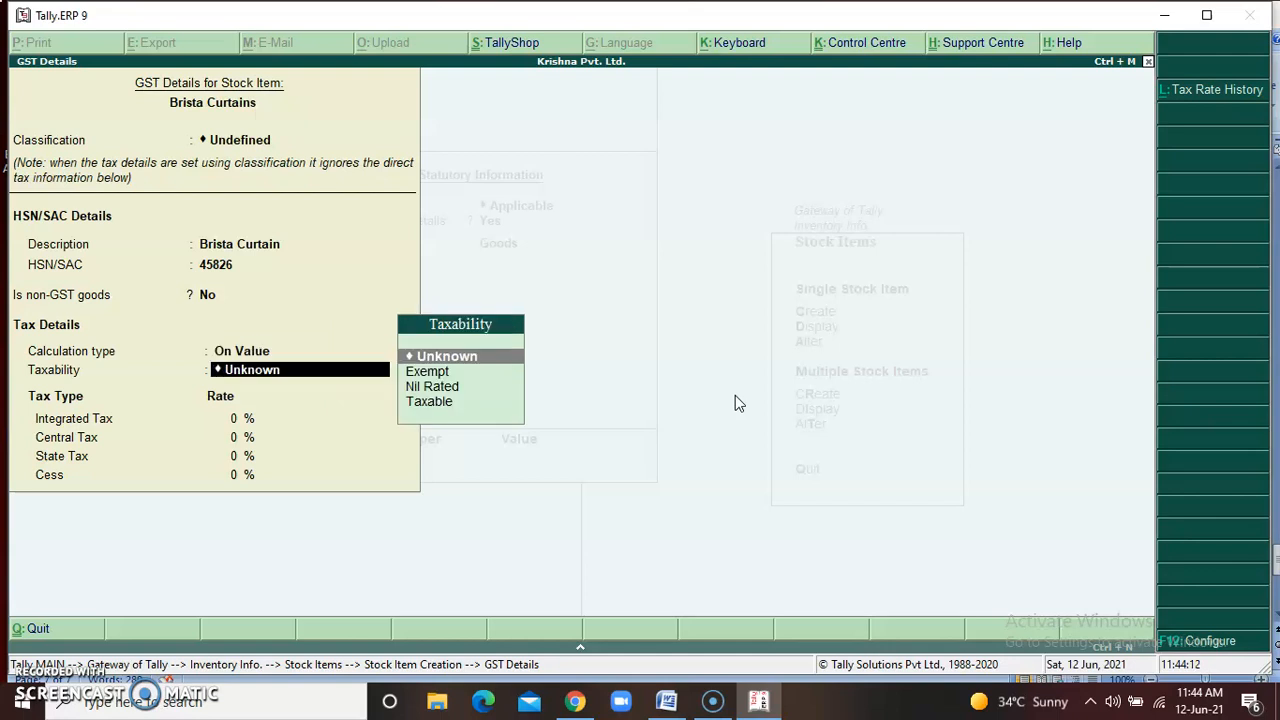
key(Down)
key(Down)
key(Down)
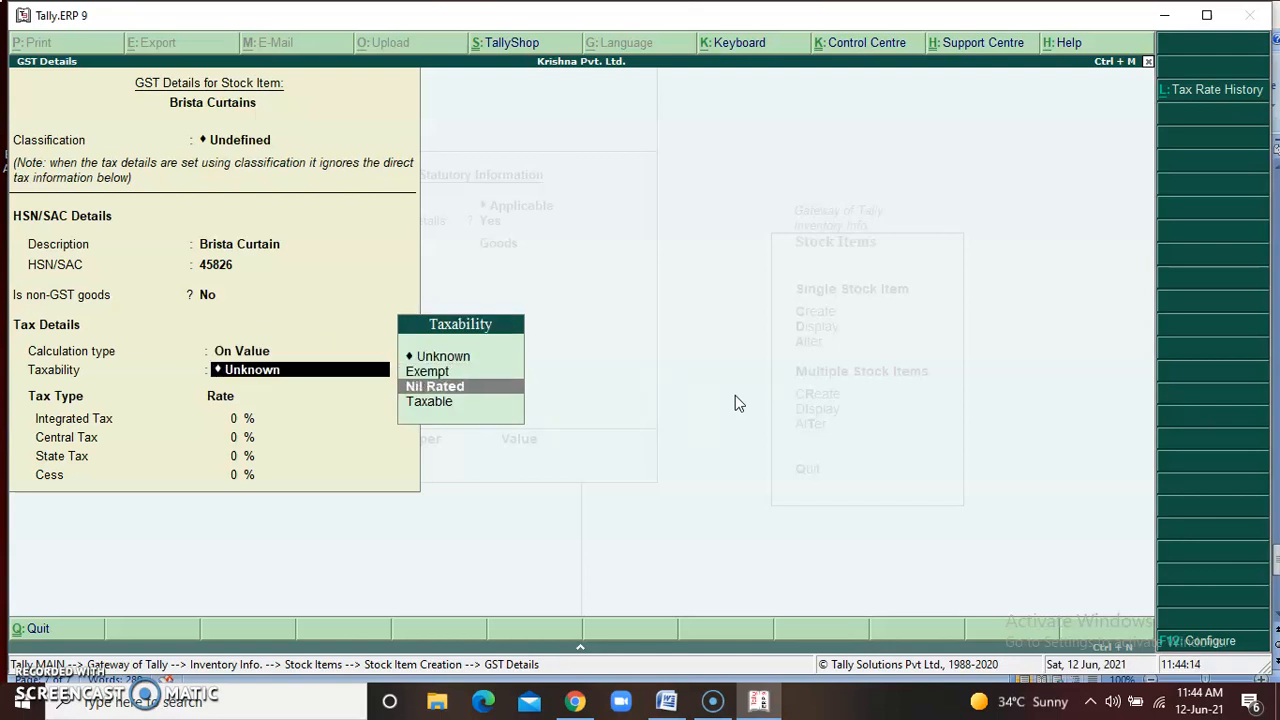
key(Return)
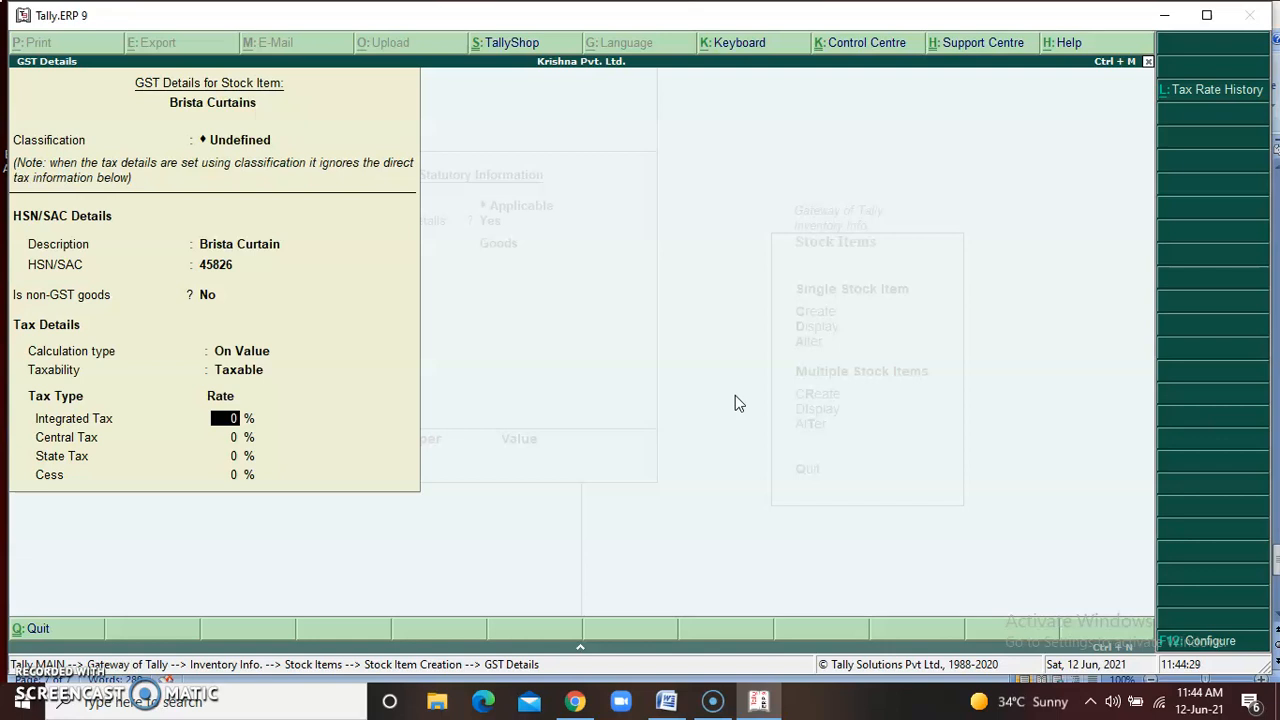
Step: Set the integrated tax rate to 12%, keep central and state tax at 6% each and cess at 0%, and accept the GST details
text(12)
key(Return)
key(Return)
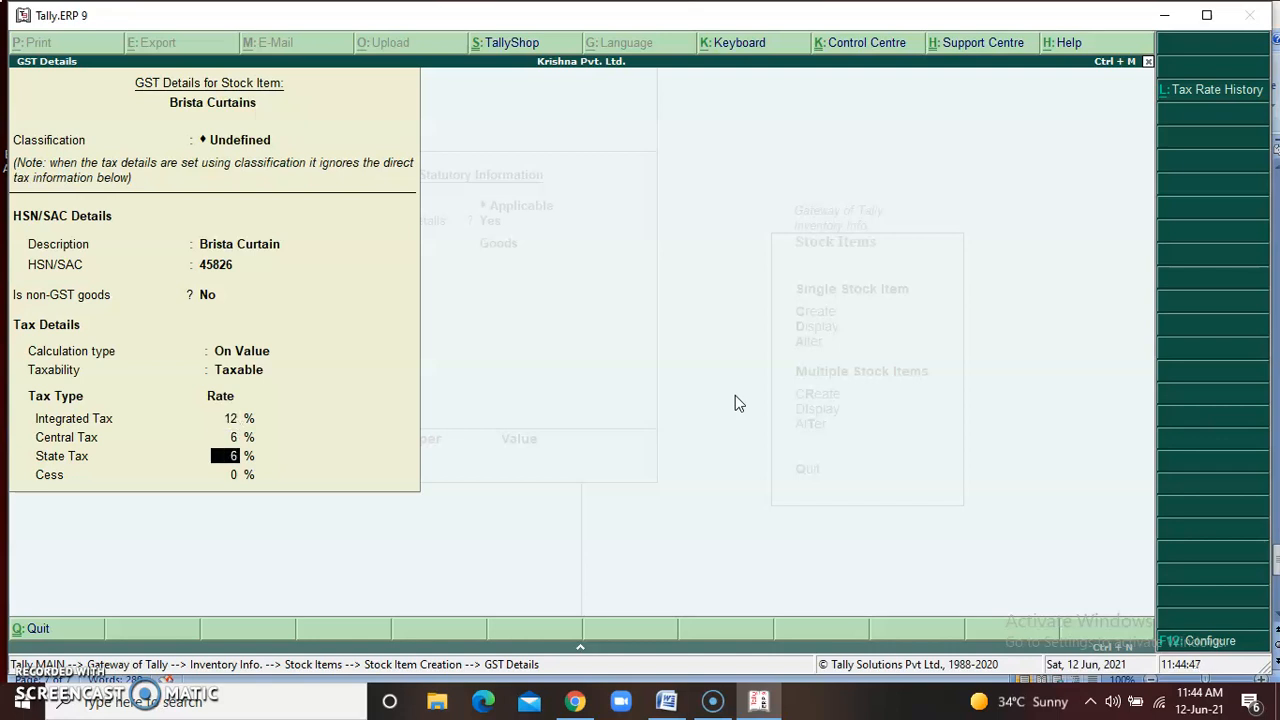
key(Up)
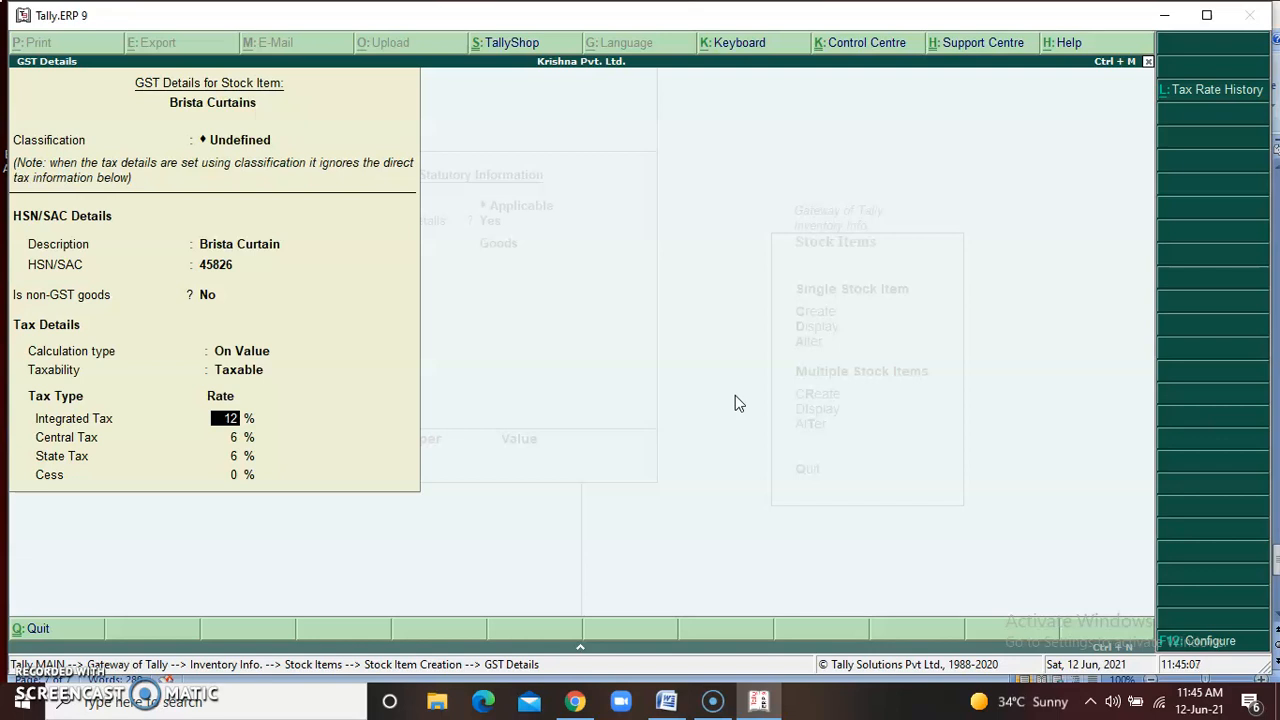
key(Return)
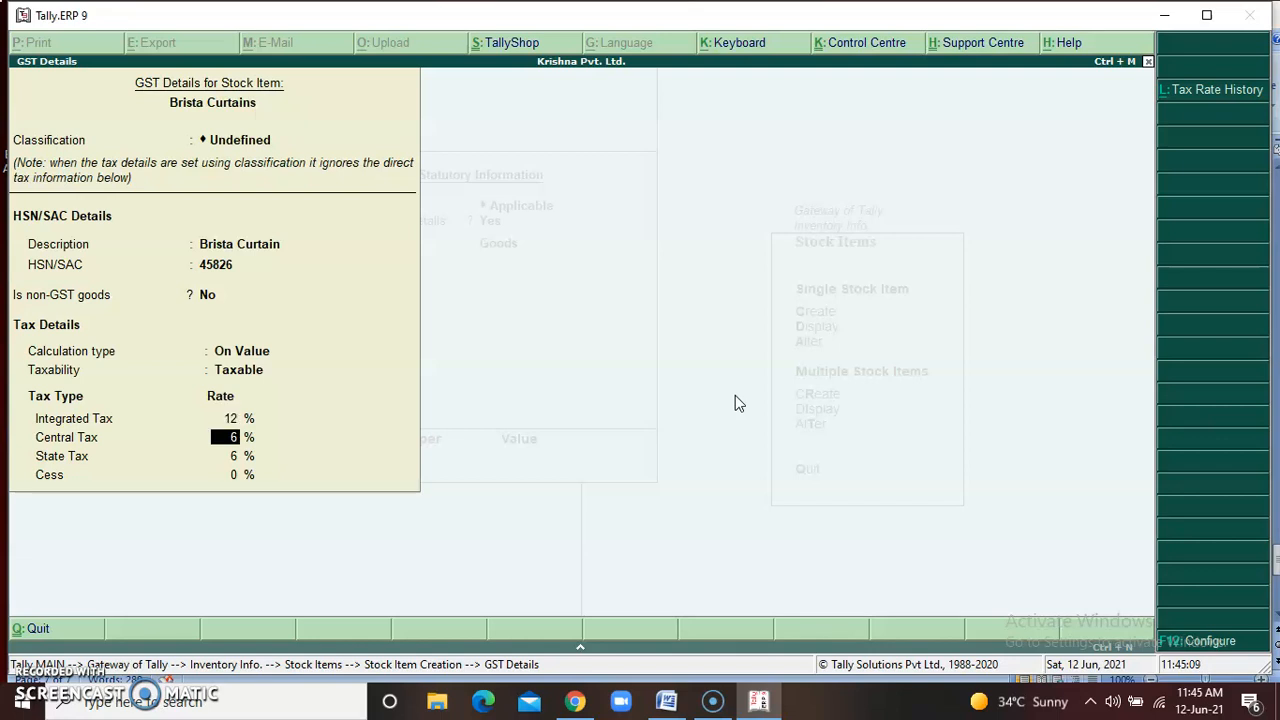
key(Return)
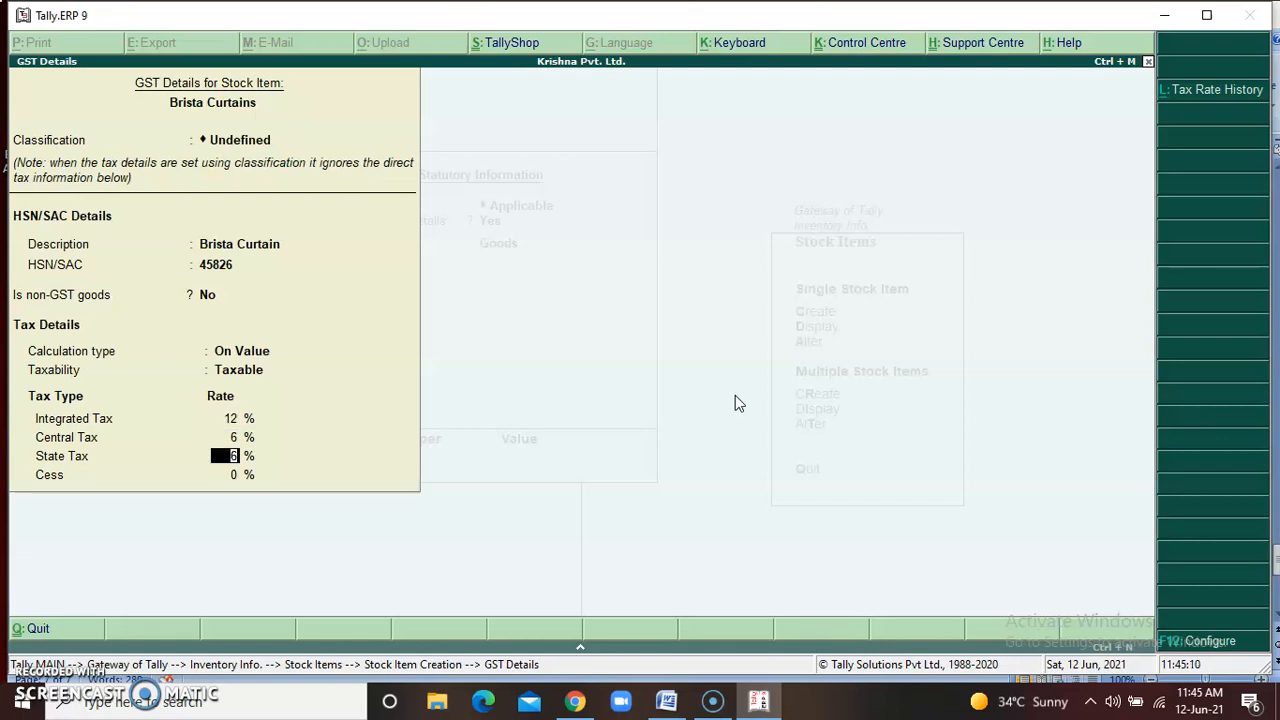
key(Up)
key(Up)
key(Return)
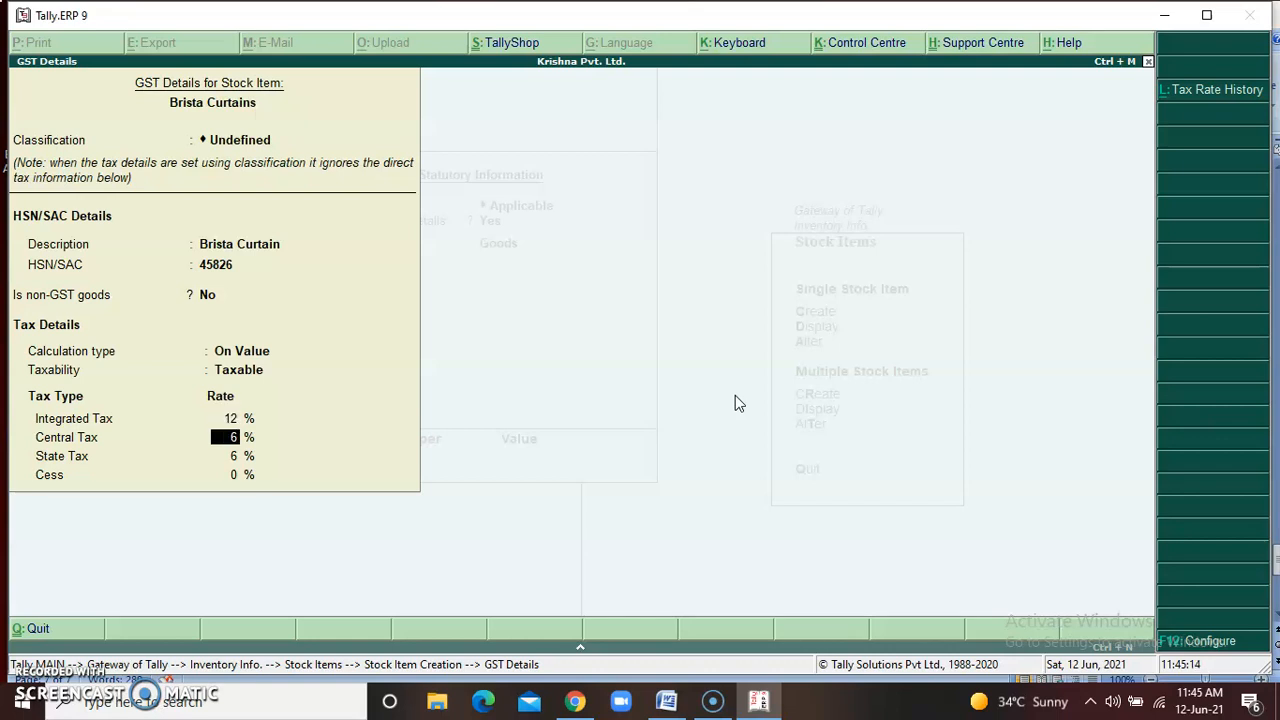
key(Return)
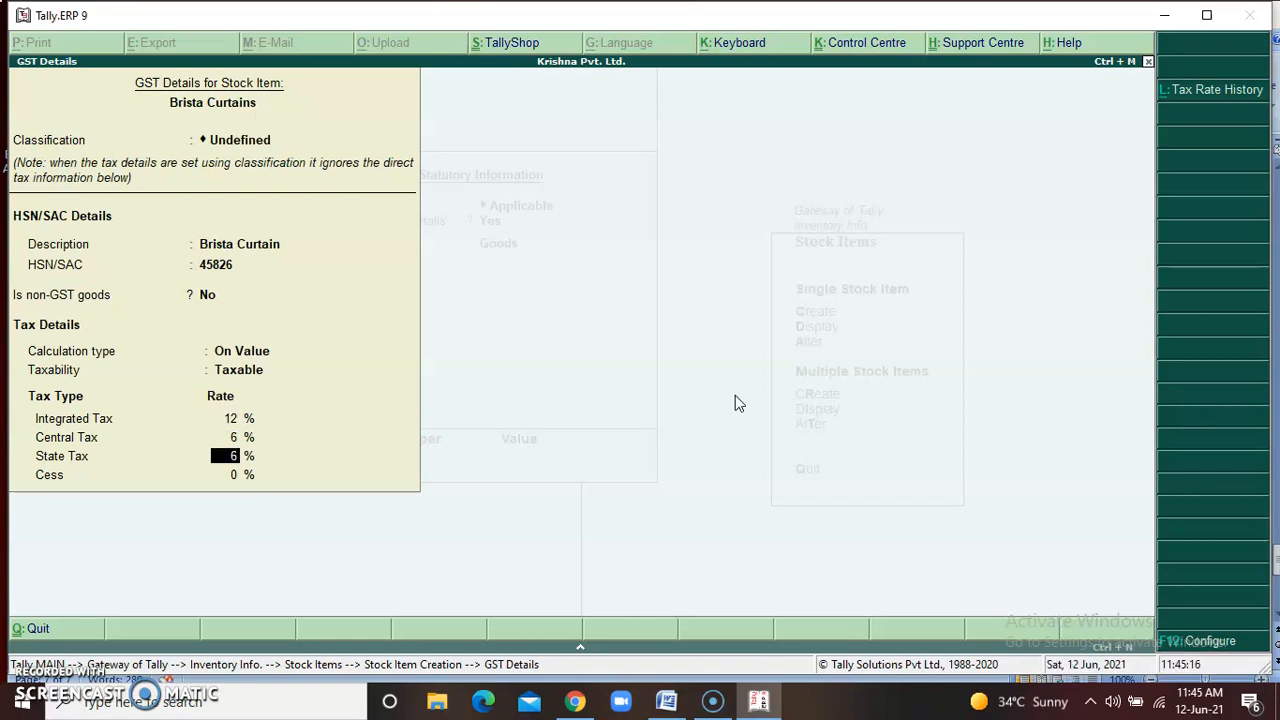
key(Return)
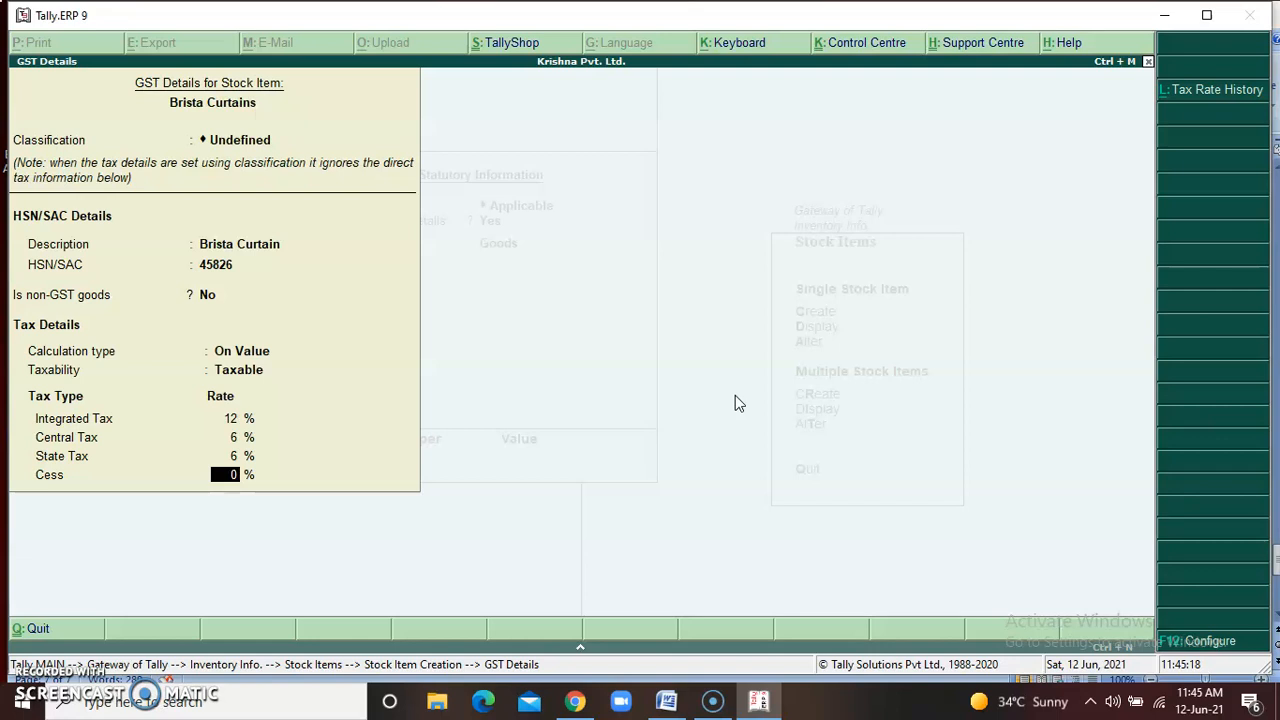
key(Return)
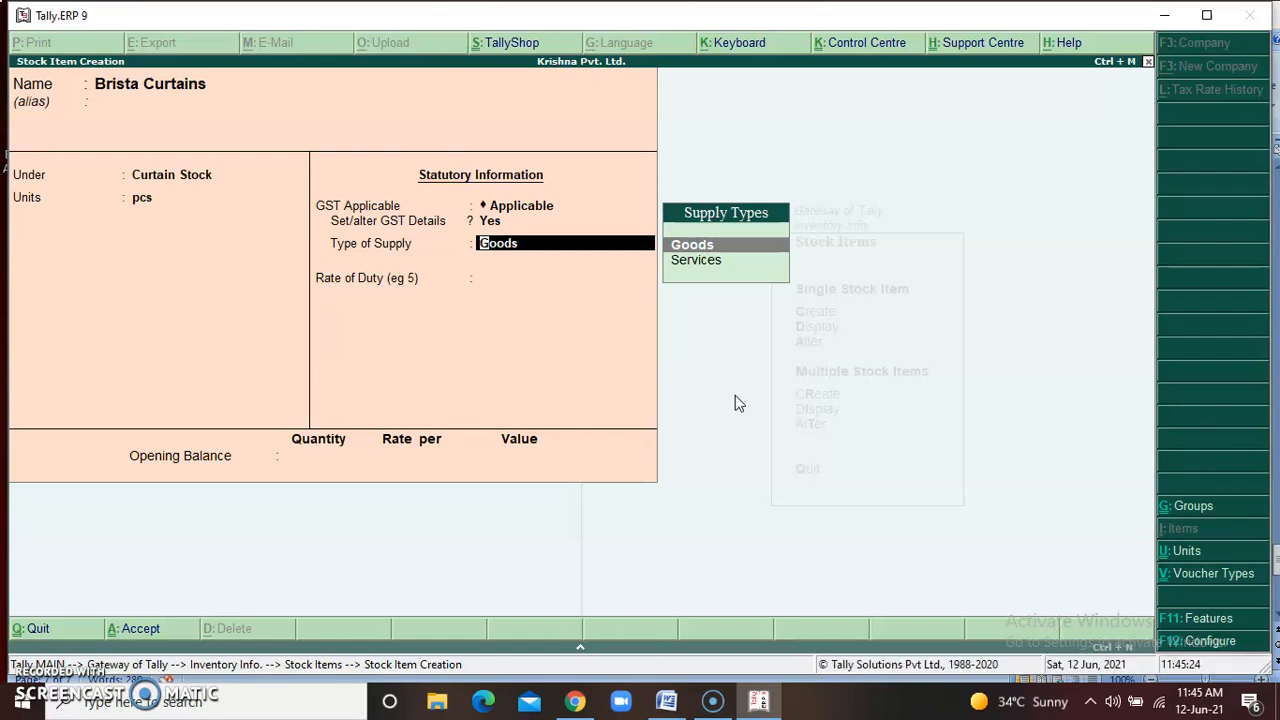
Step: Keep Goods as the supply type, leave the opening balance blank, save the Brista Curtains item and quit stock item creation
key(Return)
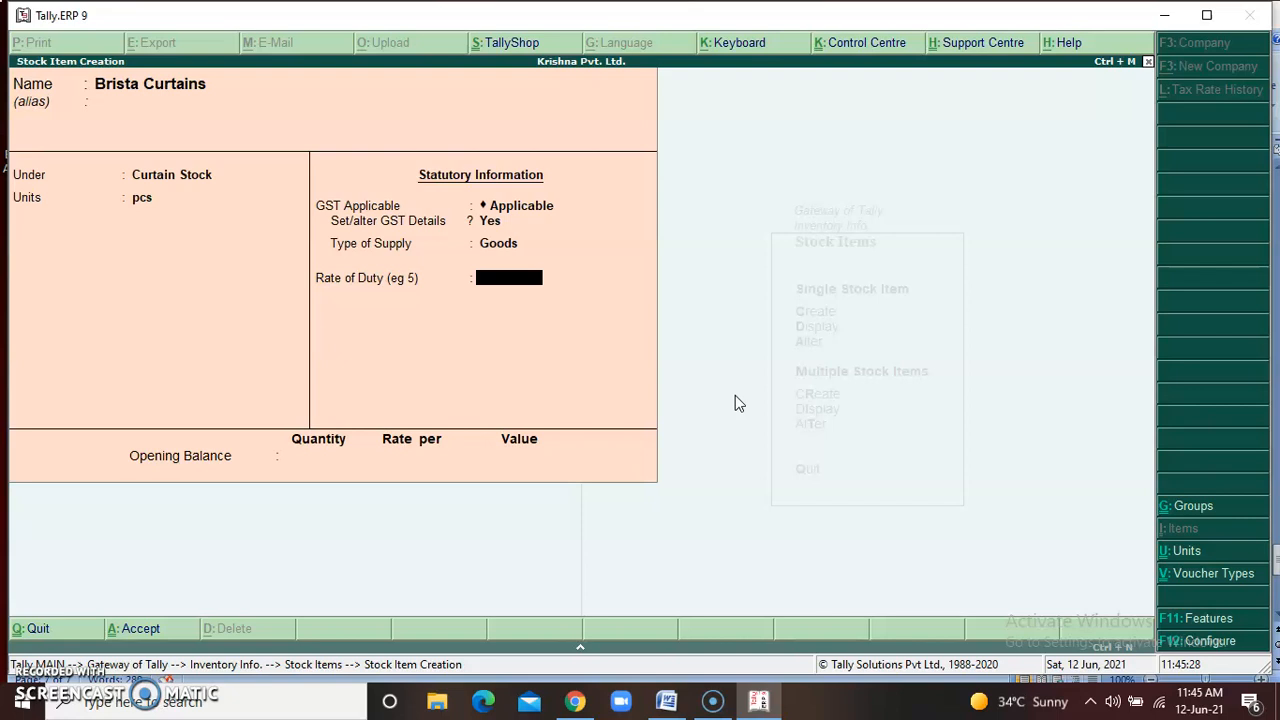
key(Return)
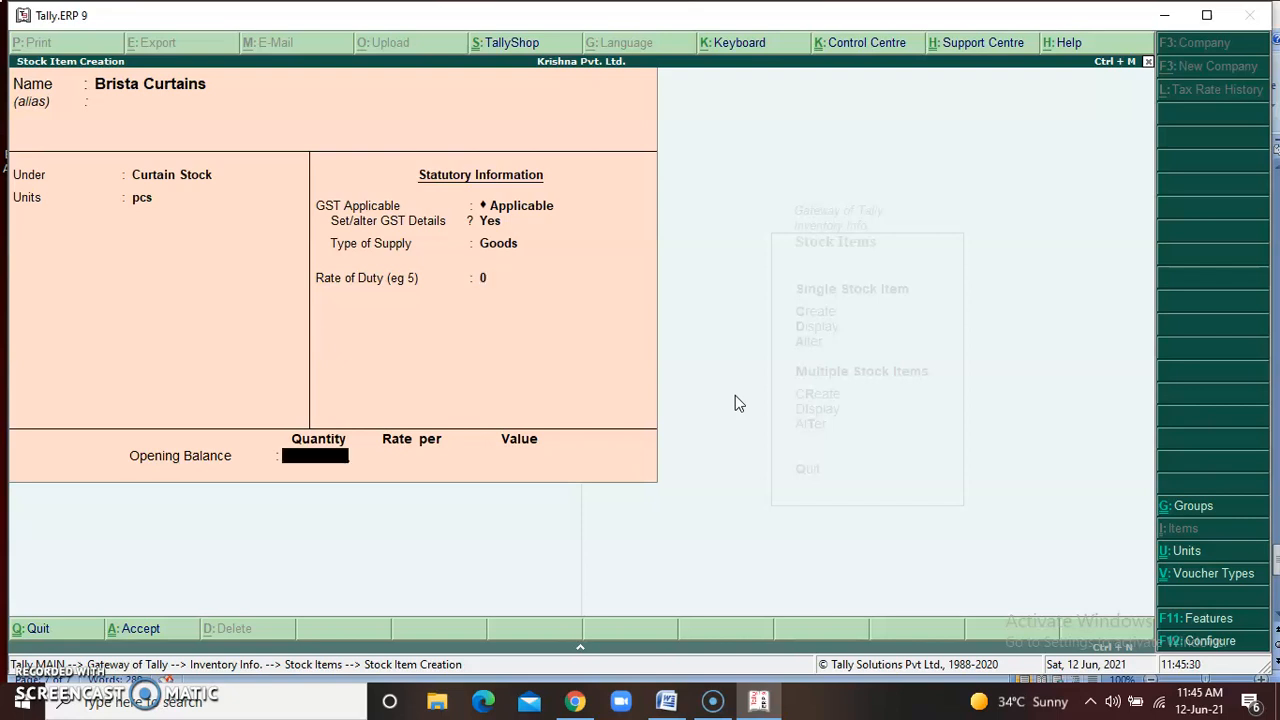
key(Return)
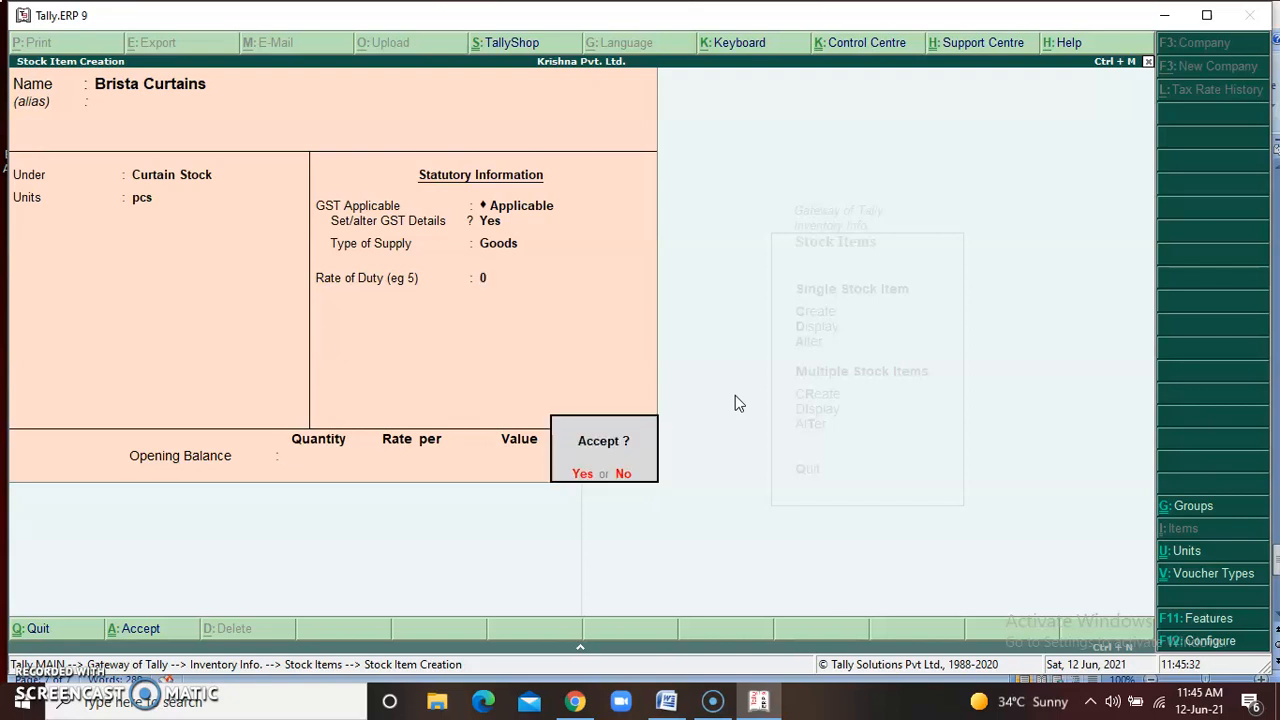
key(Escape)
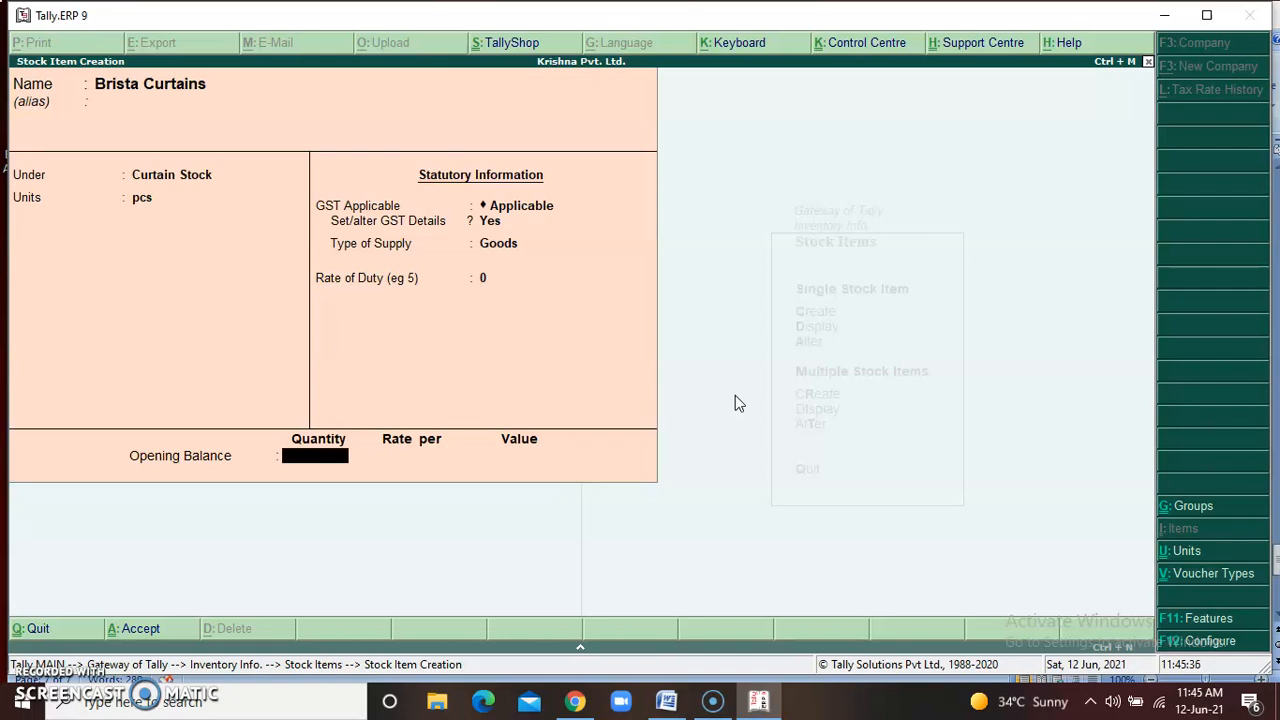
key(Return)
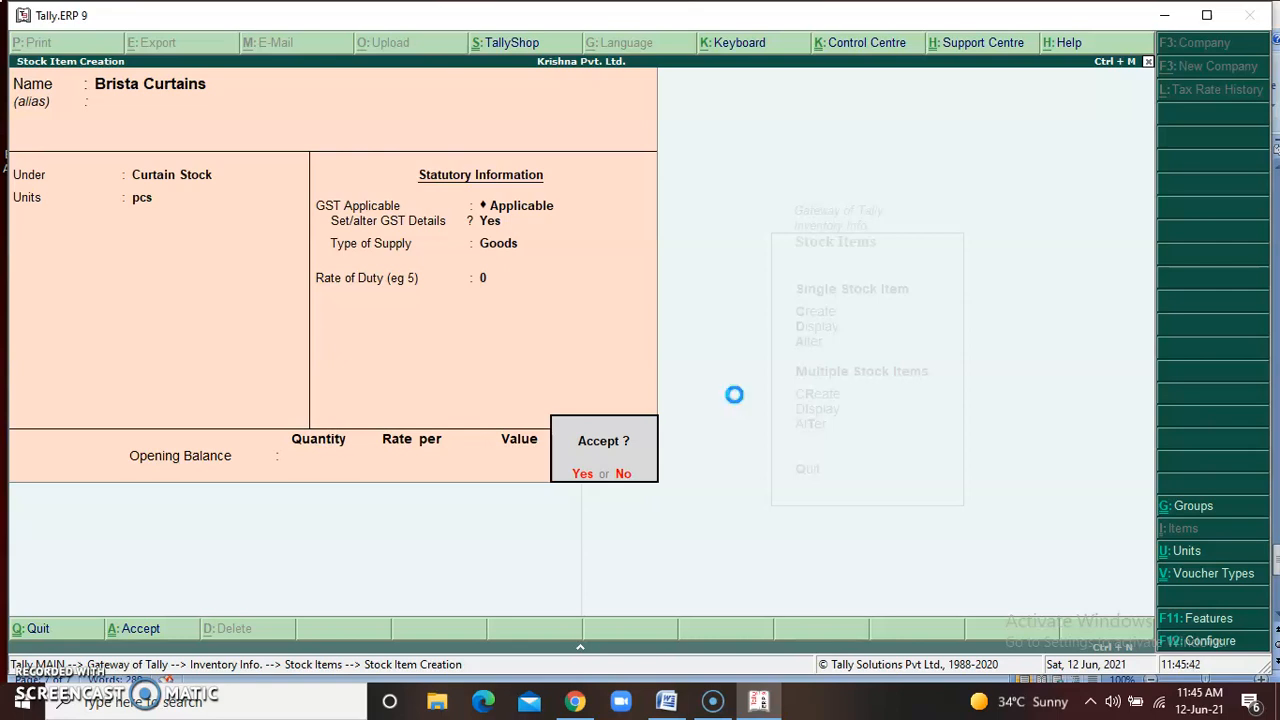
key(Return)
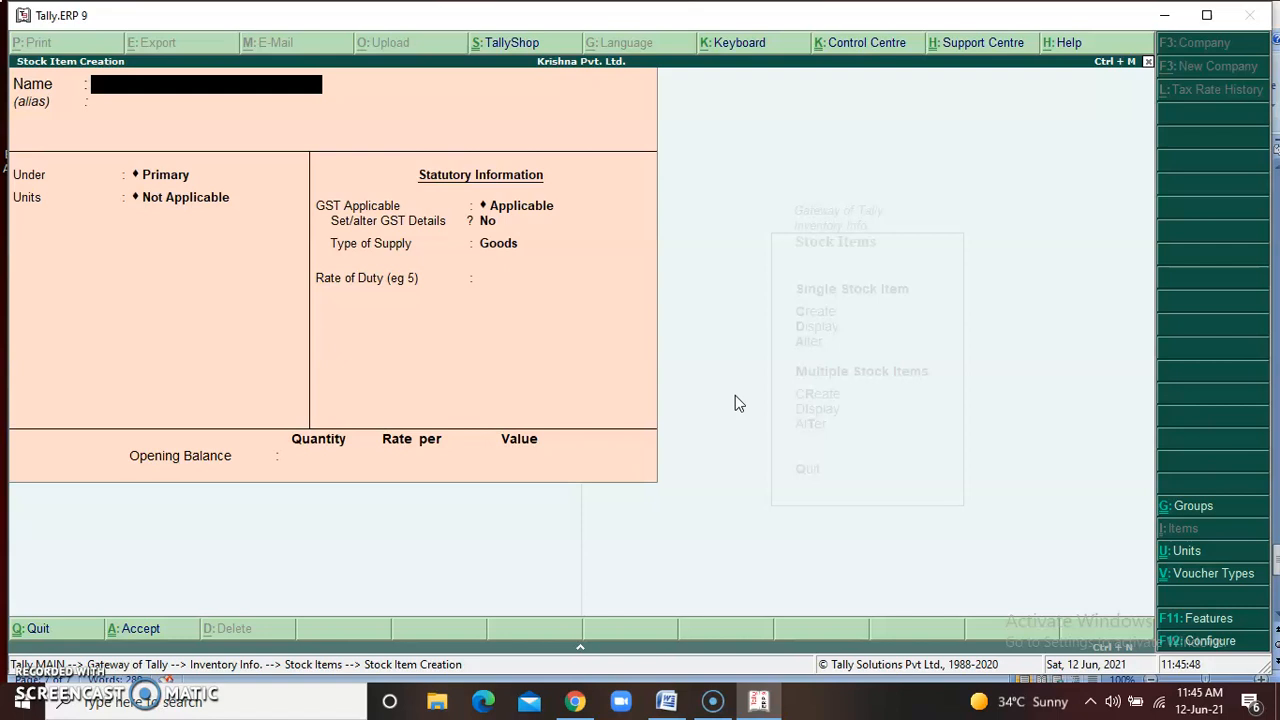
key(Escape)
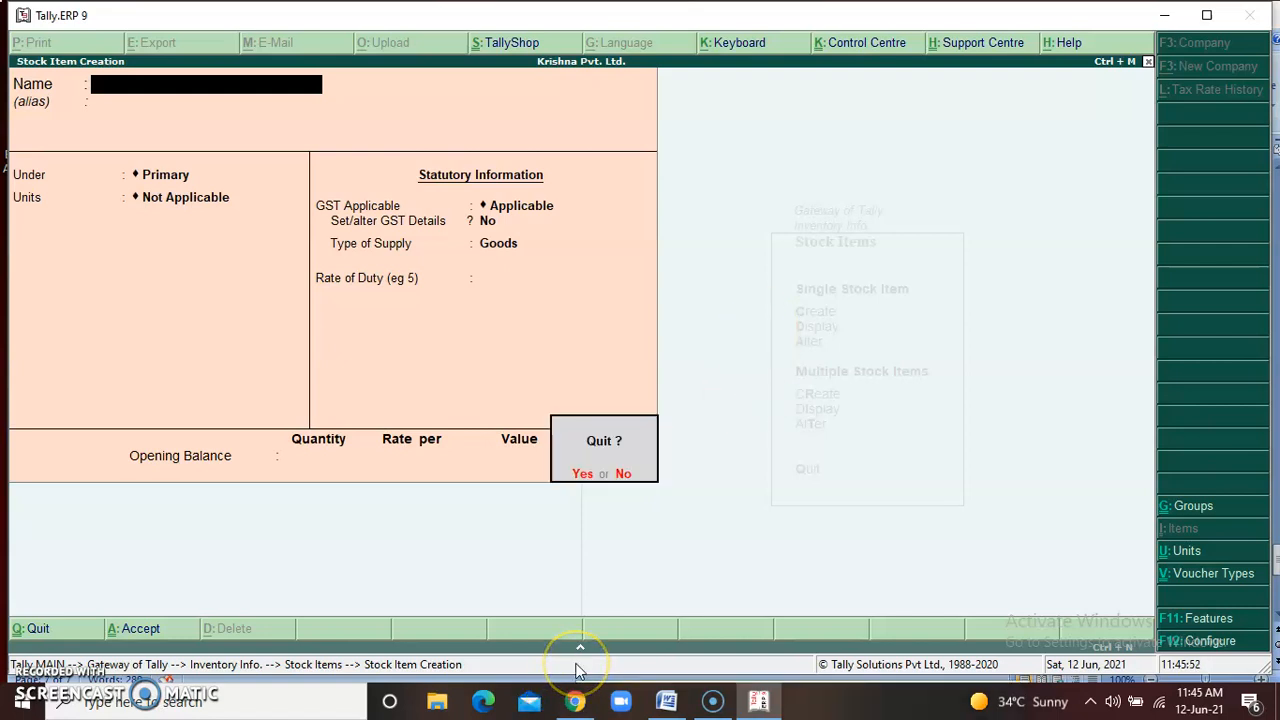
key(Return)
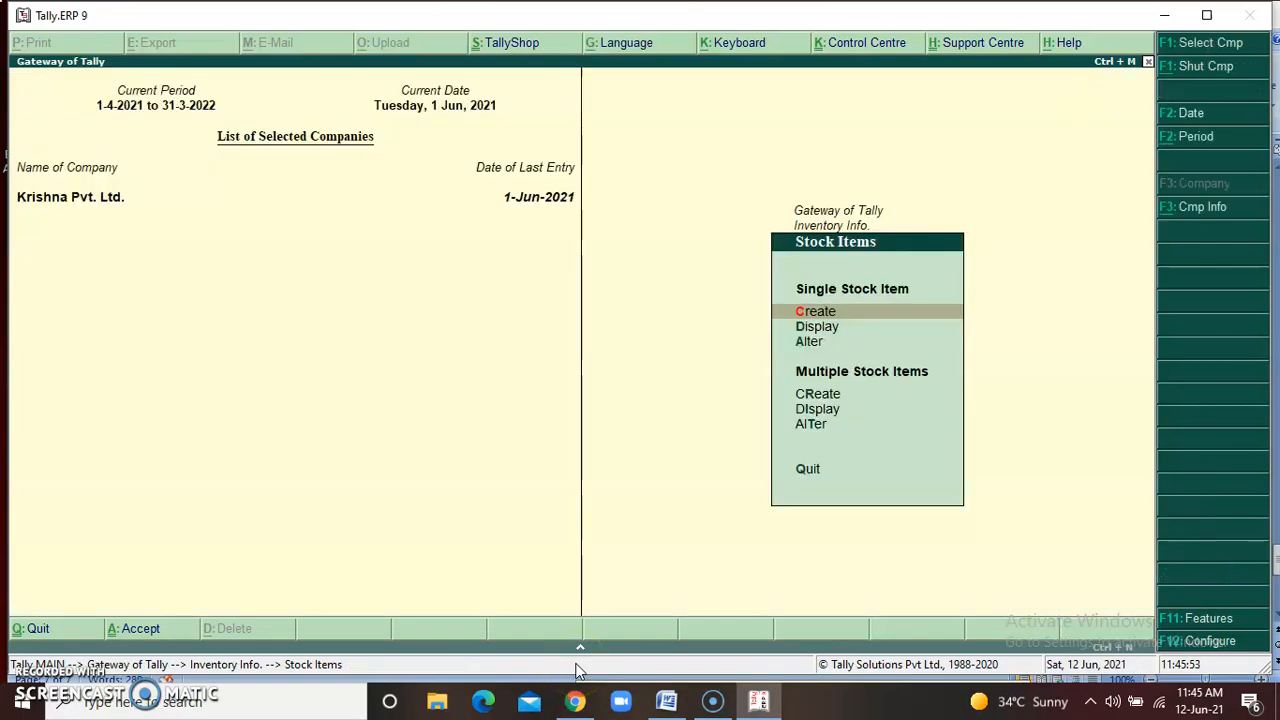
Step: Switch to the Word document and review the product chart and the topic heading on creating stock groups, units and items
click(668, 706)
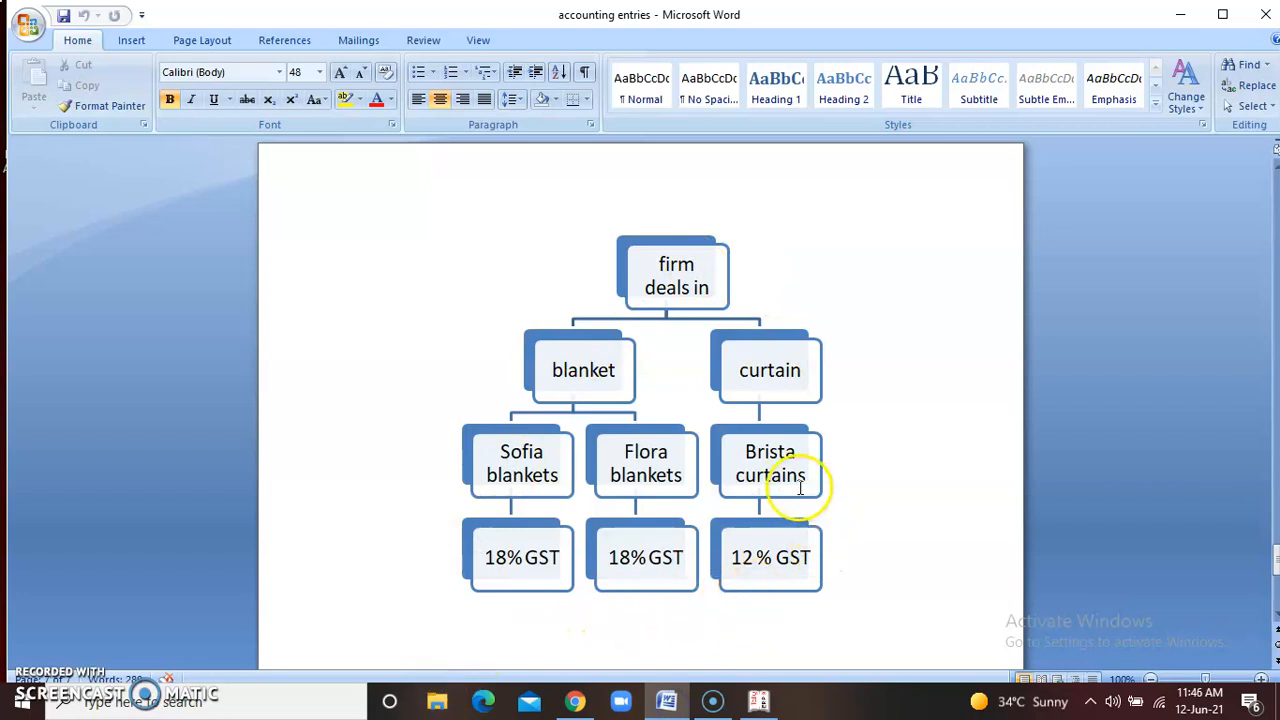
scroll(795, 482, up, 10)
scroll(801, 483, up, 2)
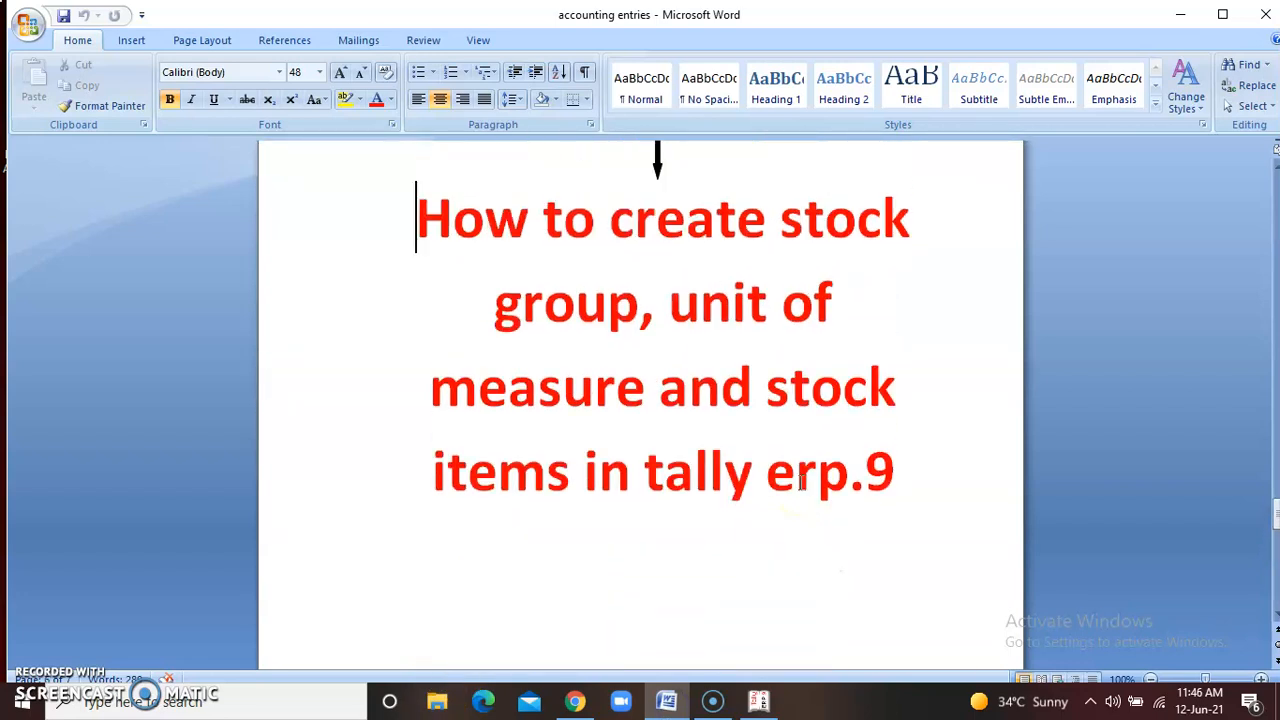
scroll(801, 483, up, 2)
scroll(656, 395, up, 1)
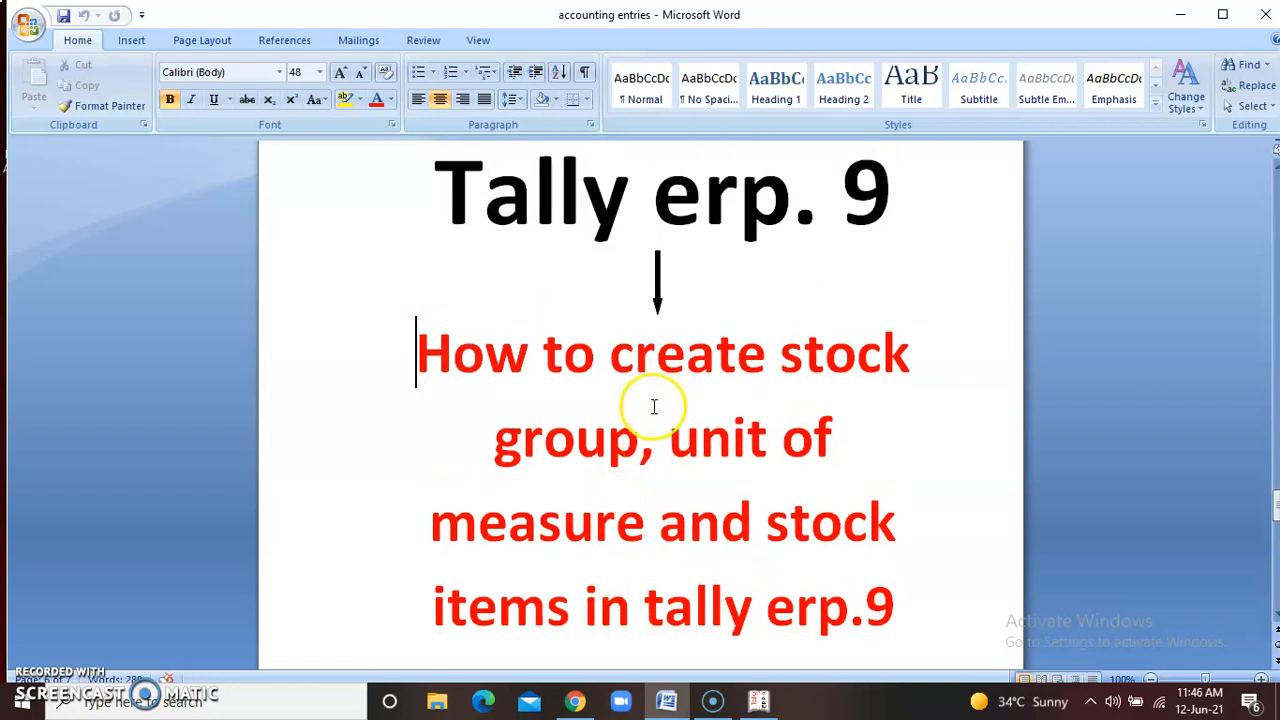